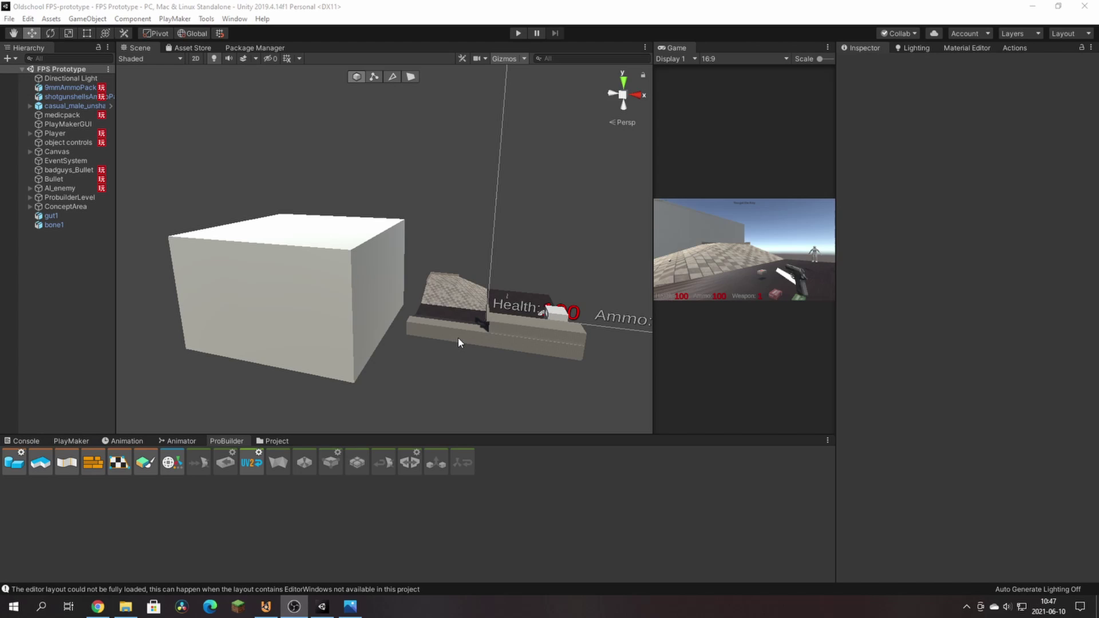
Widen the Game view beside the Scene view and run the FPS prototype maximized in play mode.
{"action": "scroll", "coordinate": [458, 343], "scroll_direction": "up", "scroll_amount": 2}
{"action": "scroll", "coordinate": [458, 342], "scroll_direction": "down", "scroll_amount": 1}
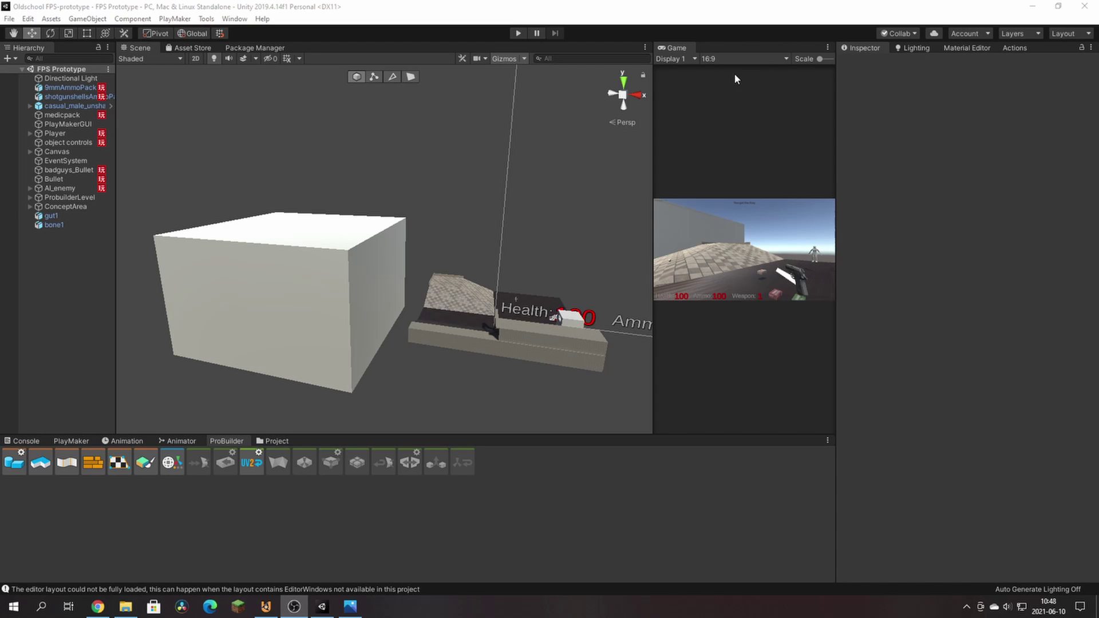
{"action": "left_click", "coordinate": [431, 105]}
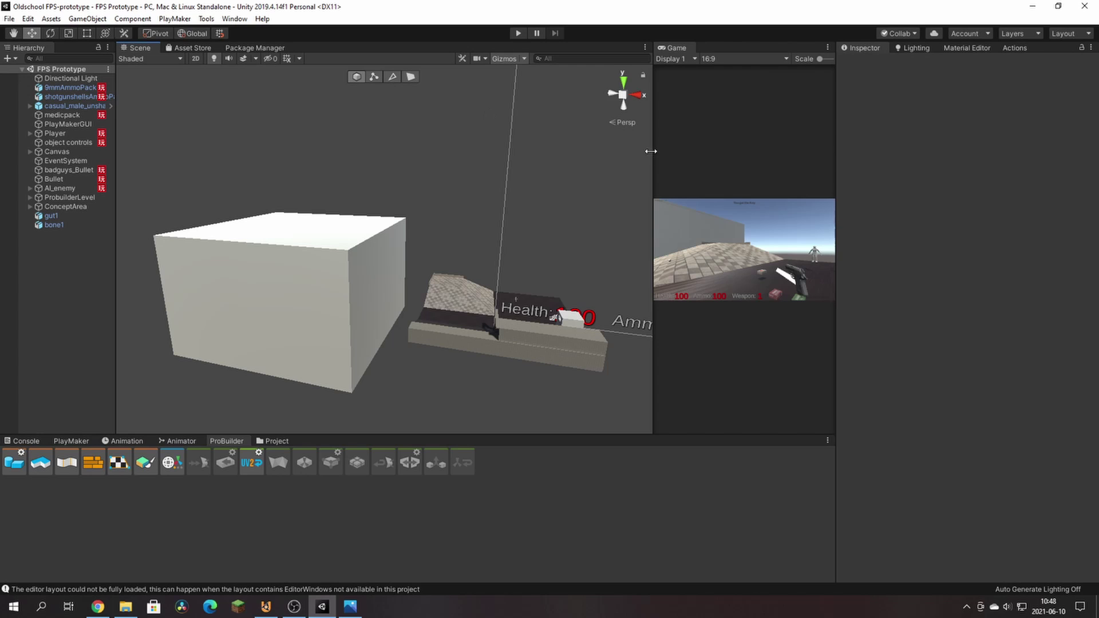
{"action": "left_click_drag", "start_coordinate": [651, 151], "coordinate": [470, 152]}
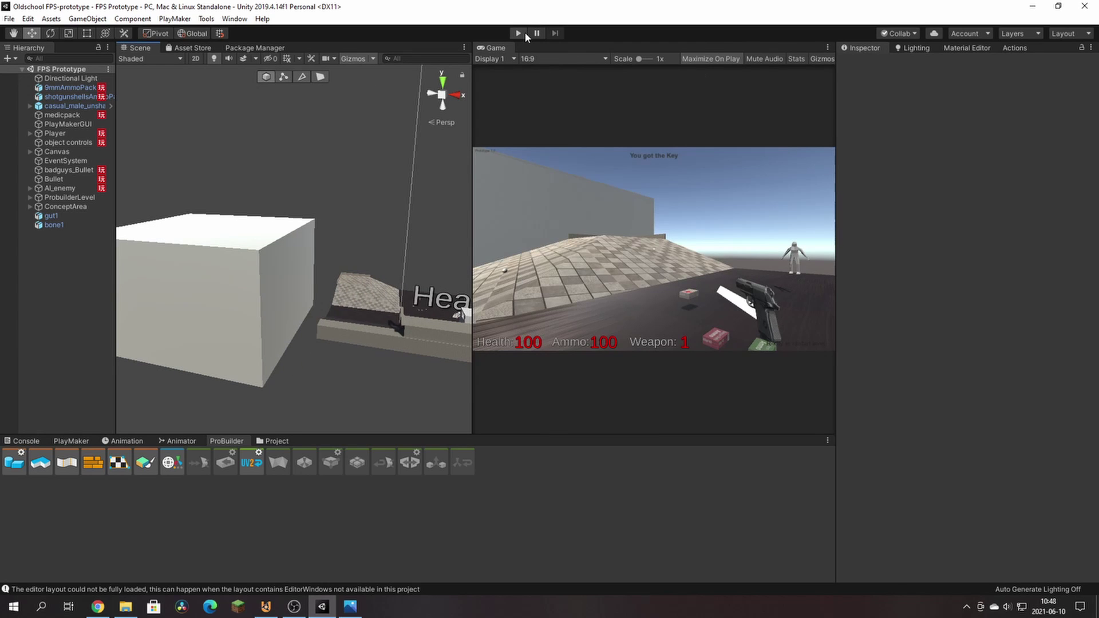
{"action": "left_click", "coordinate": [524, 32]}
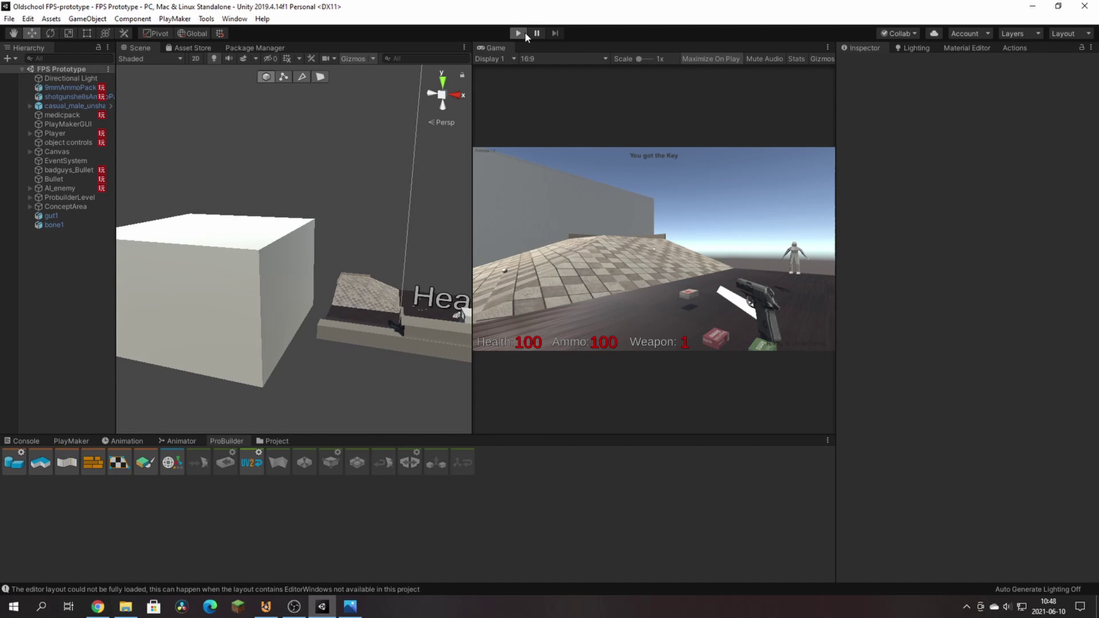
{"action": "key", "text": "shift+space"}
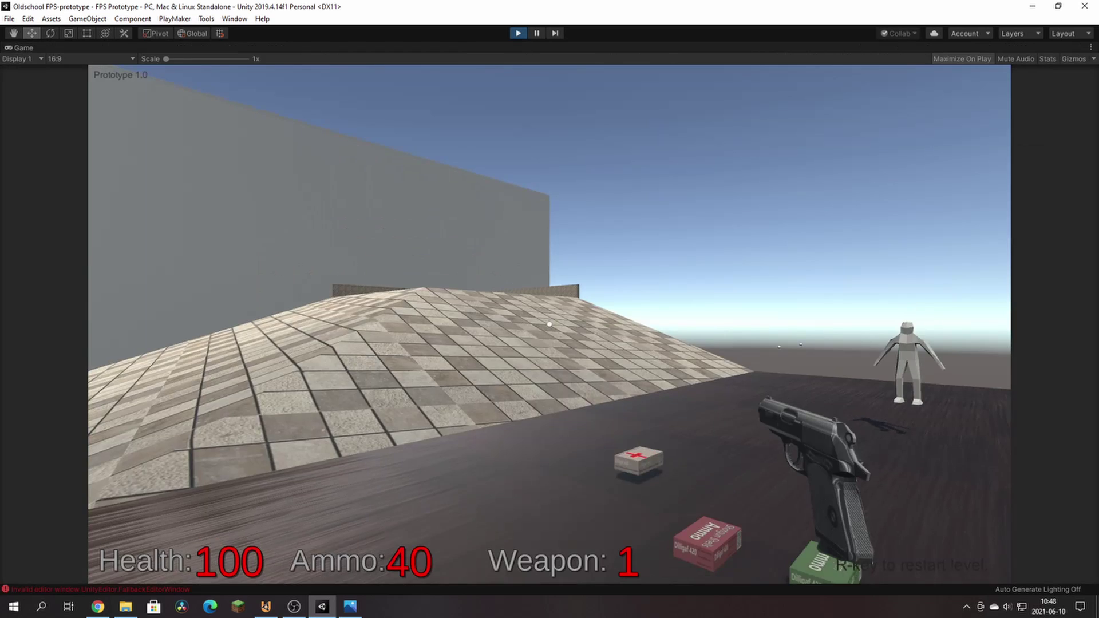
Walk through the level to inspect the buildings, the medic pack, the ammo boxes and the enemy character.
{"action": "key", "text": "w"}
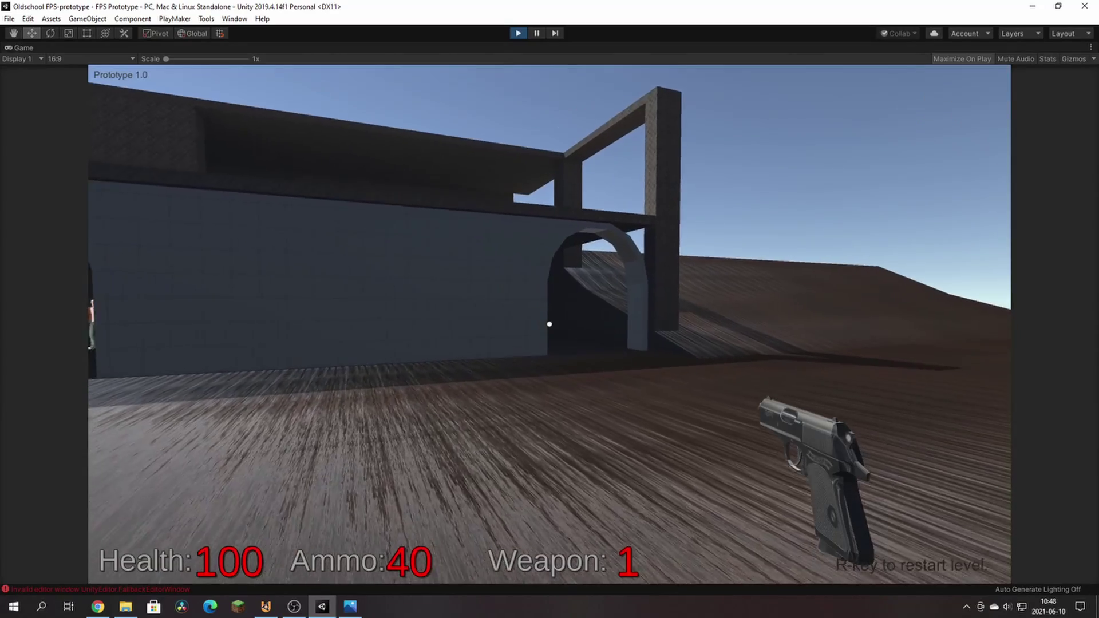
{"action": "key", "text": "w"}
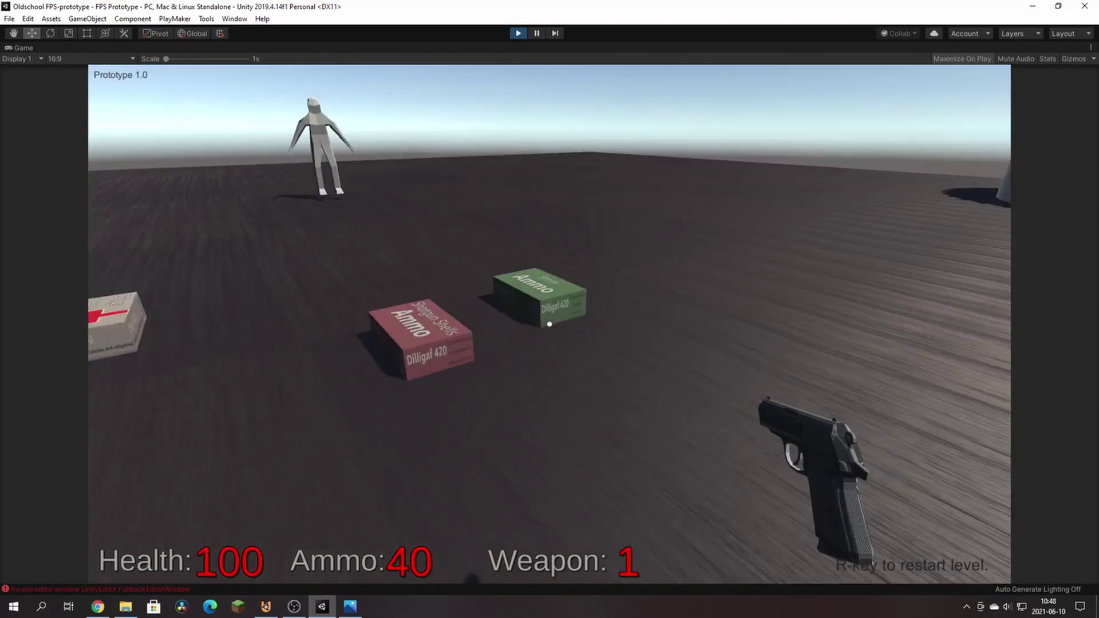
{"action": "key", "text": "w"}
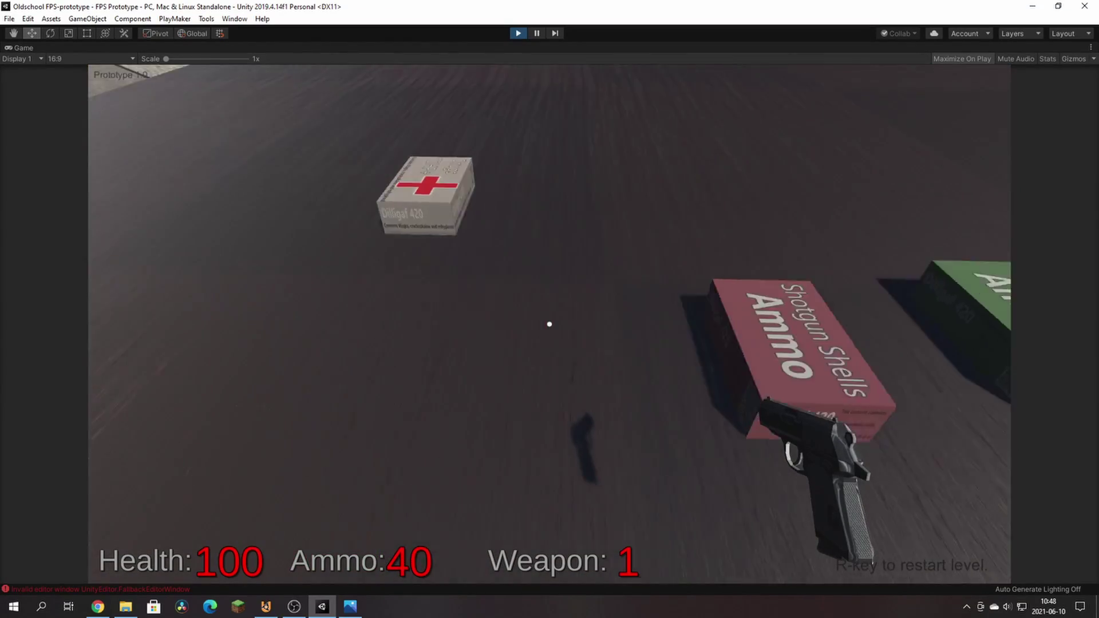
{"action": "key", "text": "w"}
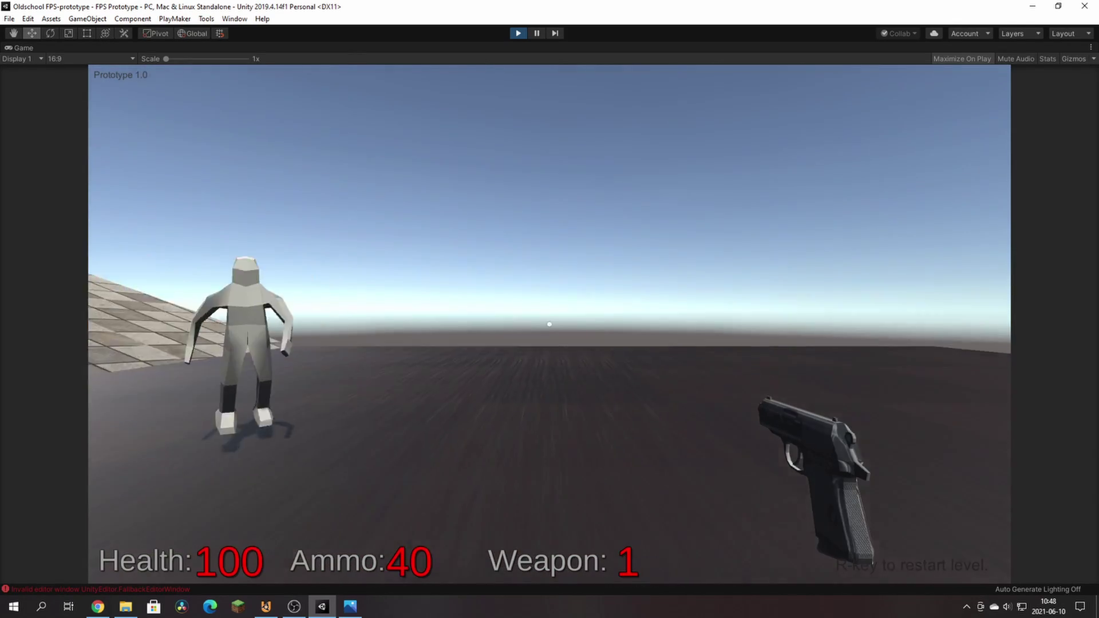
{"action": "key", "text": "w"}
{"action": "key", "text": "w"}
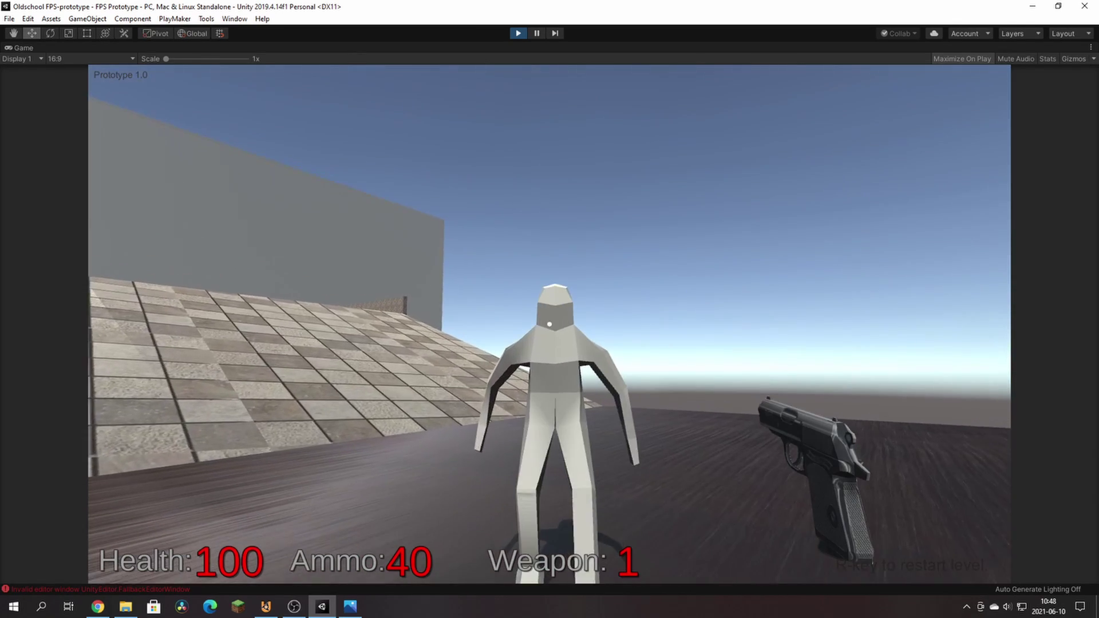
Circle the enemy and pickups, and walk over the green 9mm ammo box to test collecting it.
{"action": "key", "text": "s"}
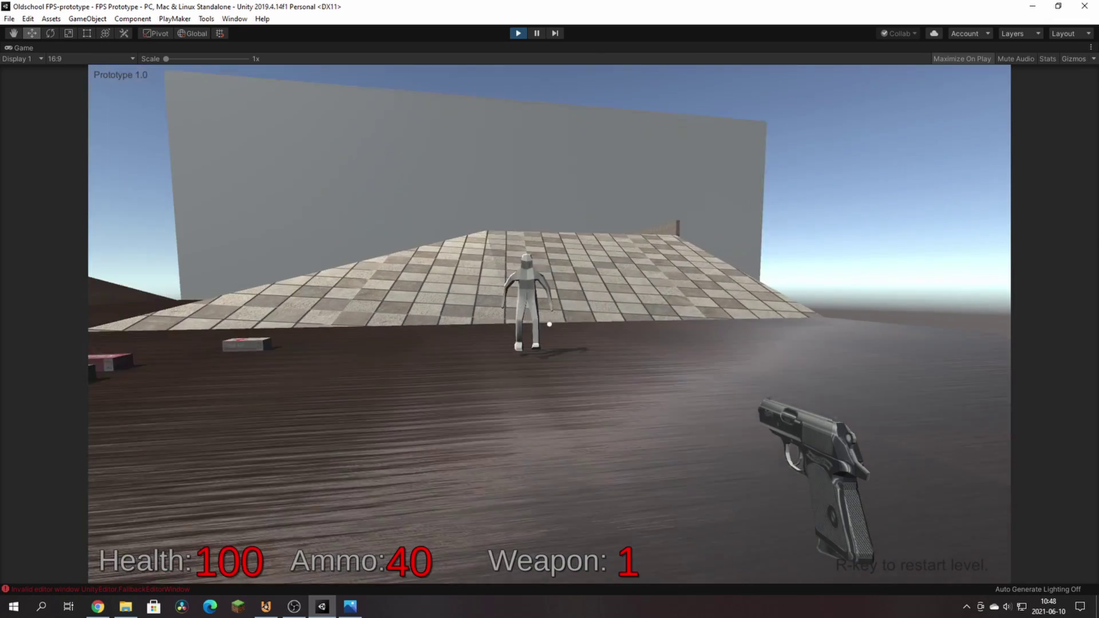
{"action": "key", "text": "w"}
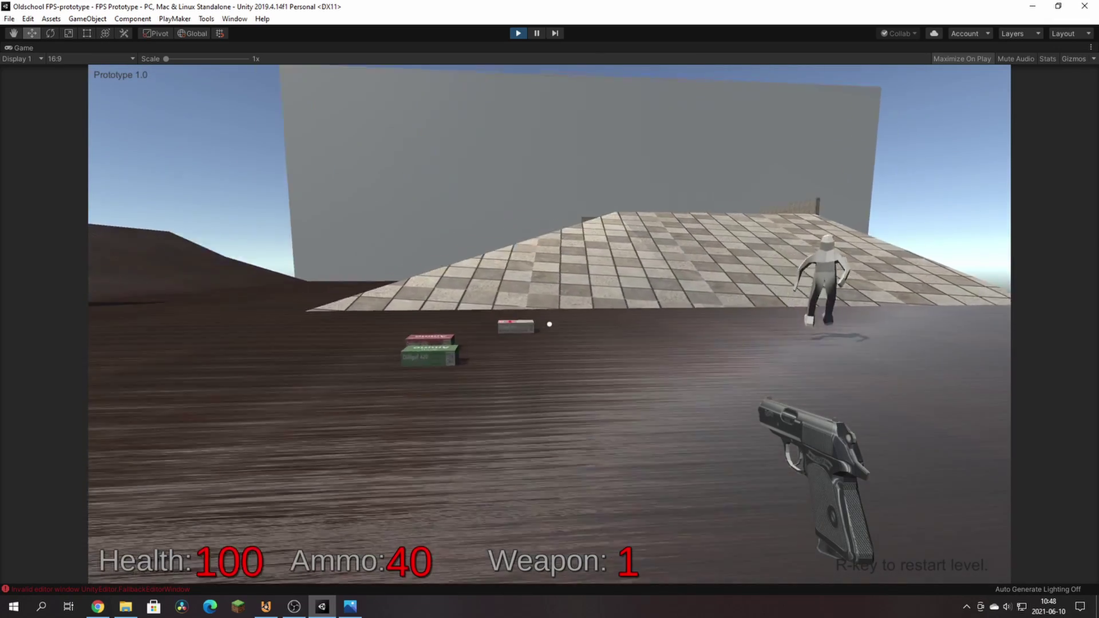
{"action": "key", "text": "w"}
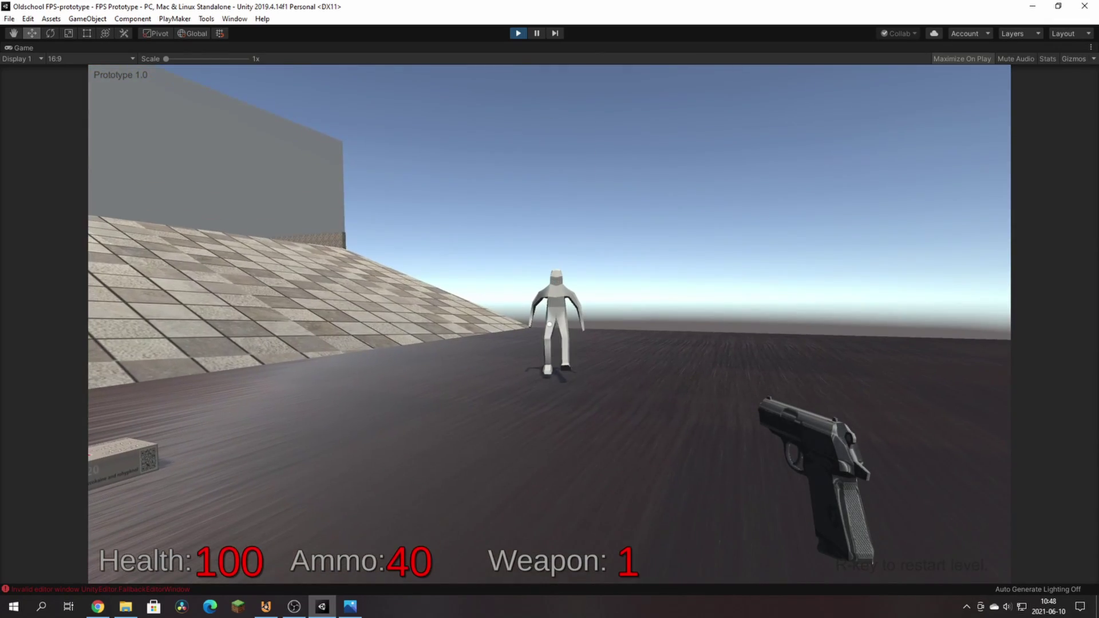
{"action": "key", "text": "s"}
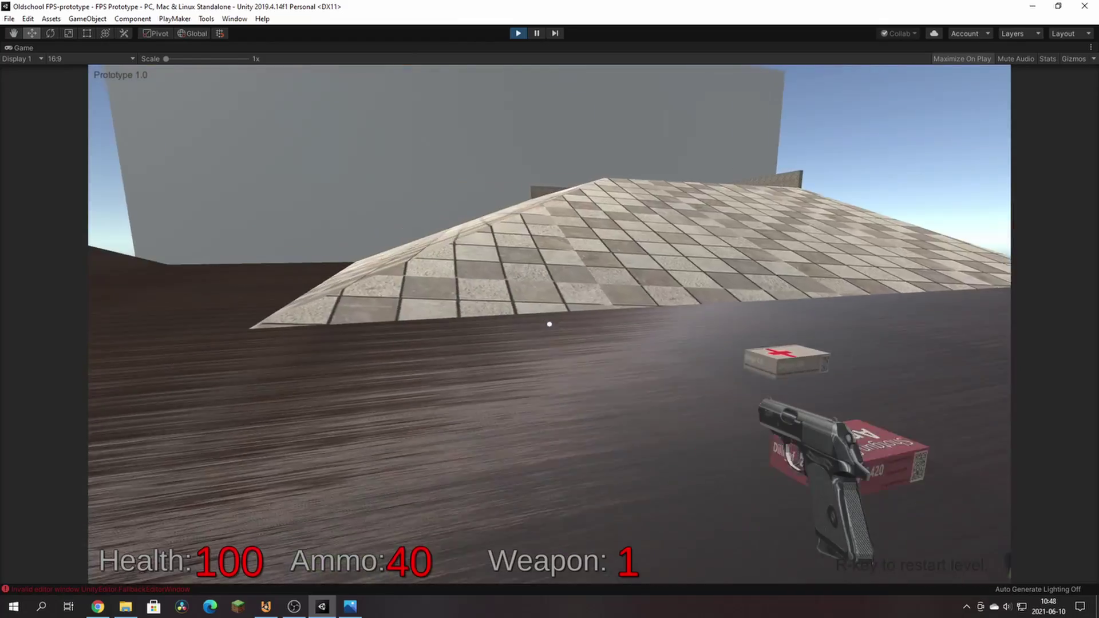
{"action": "key", "text": "w"}
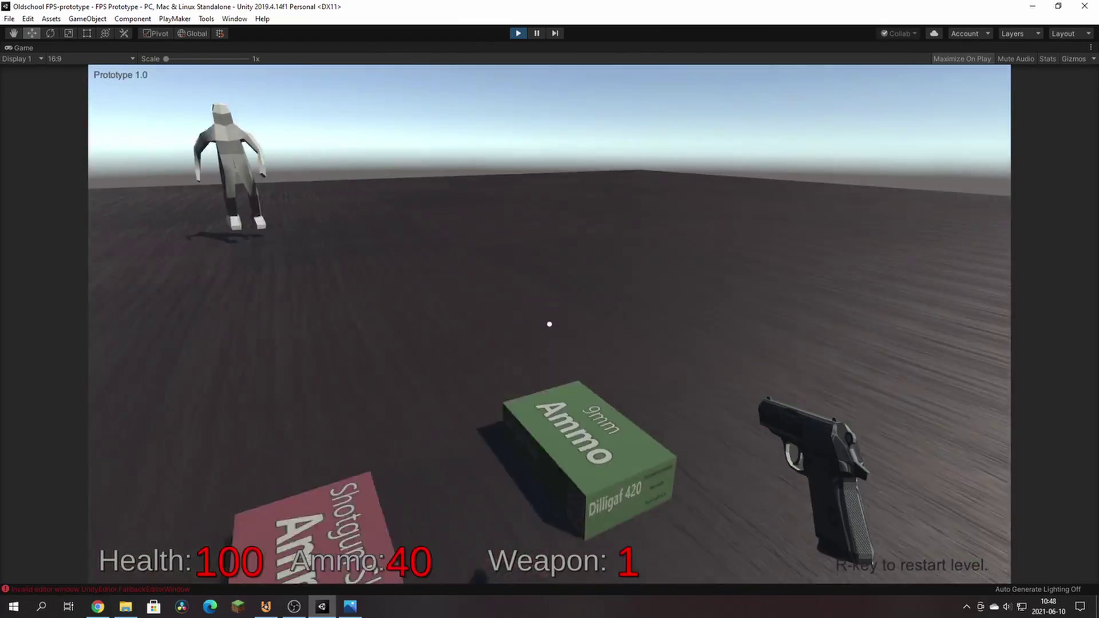
{"action": "key", "text": "w"}
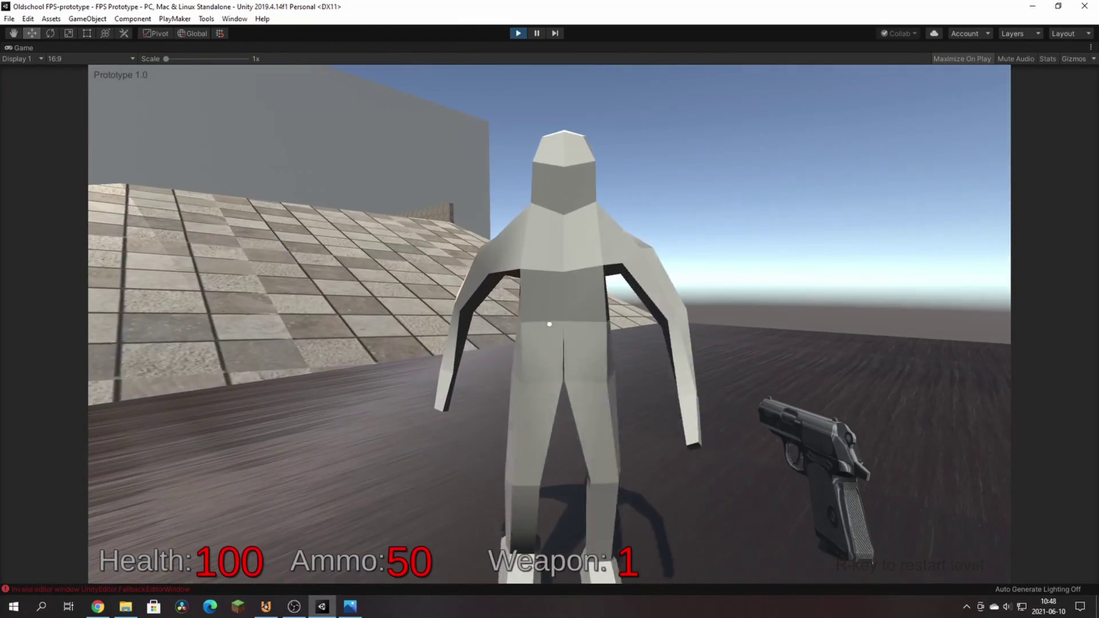
Retreat from the enemy toward the arched building while watching how it follows and attacks.
{"action": "key", "text": "s"}
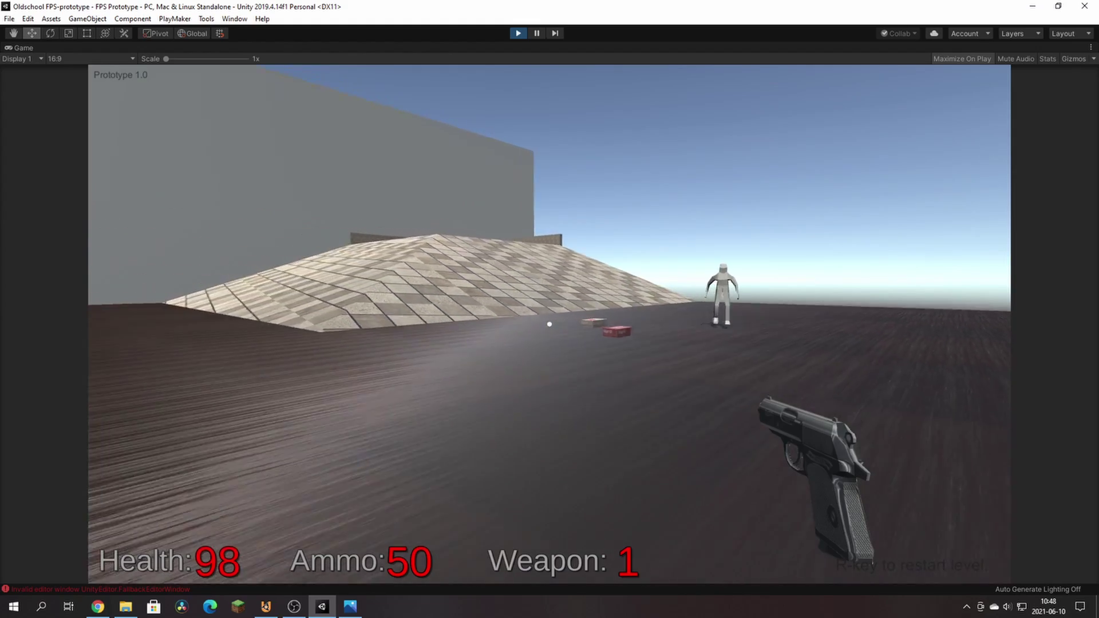
{"action": "key", "text": "w"}
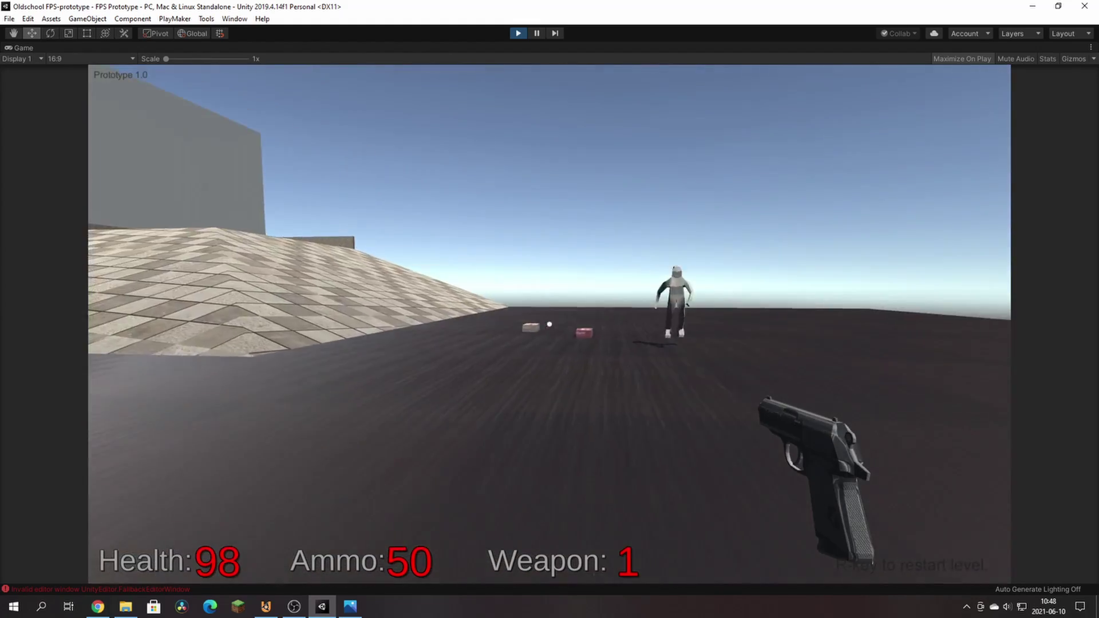
{"action": "key", "text": "s"}
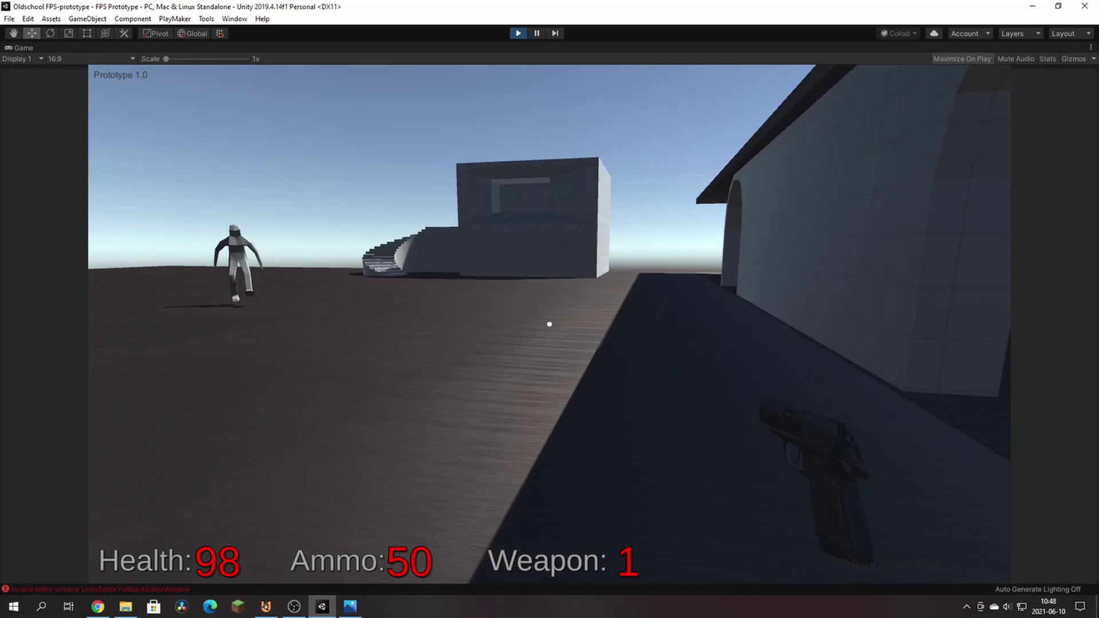
{"action": "key", "text": "s"}
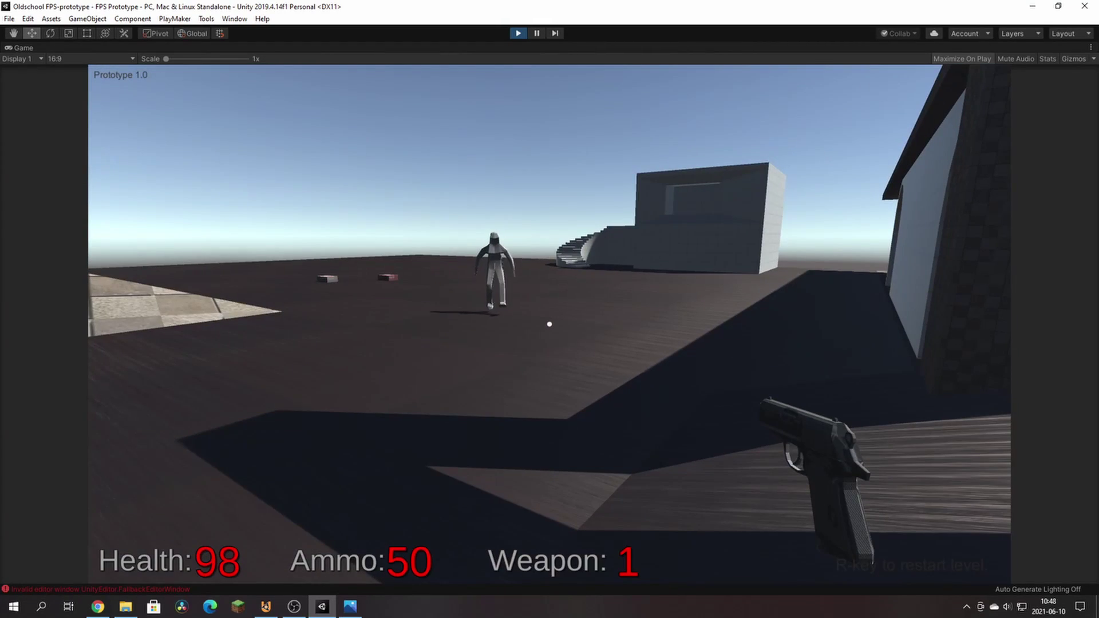
{"action": "key", "text": "w"}
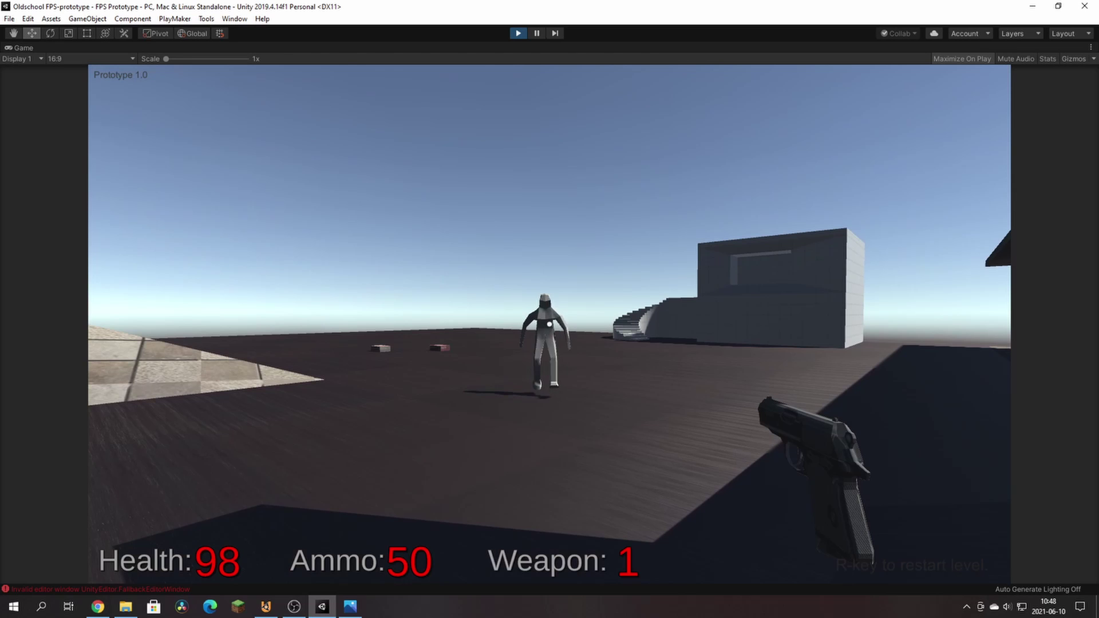
{"action": "key", "text": "s"}
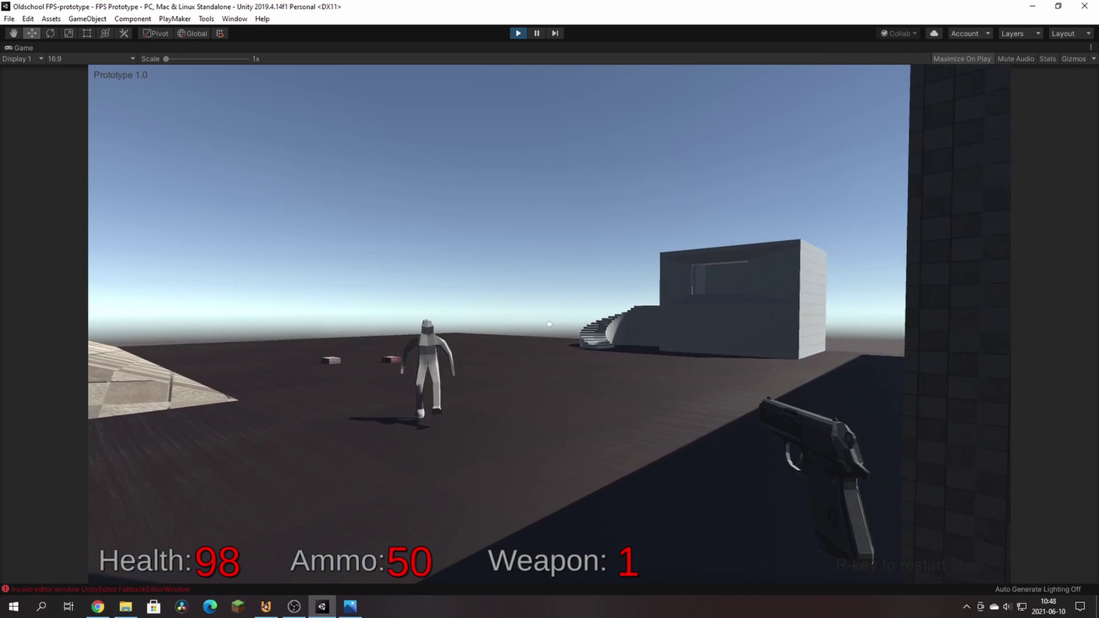
{"action": "key", "text": "a"}
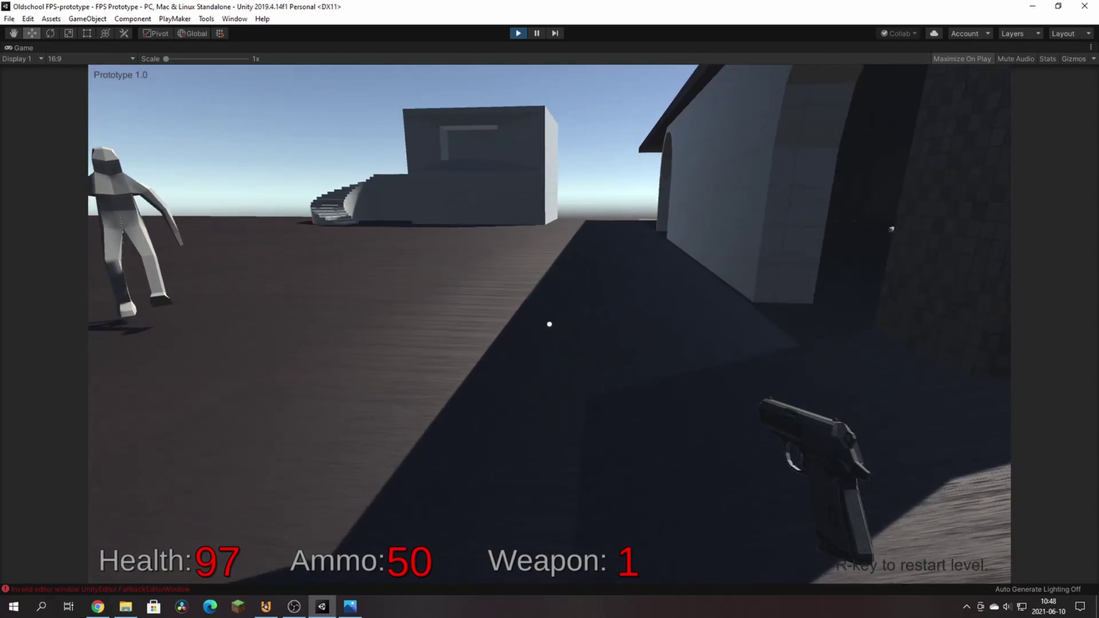
Fire the pistol at the approaching enemy to test the shooting.
{"action": "left_click", "coordinate": [550, 324]}
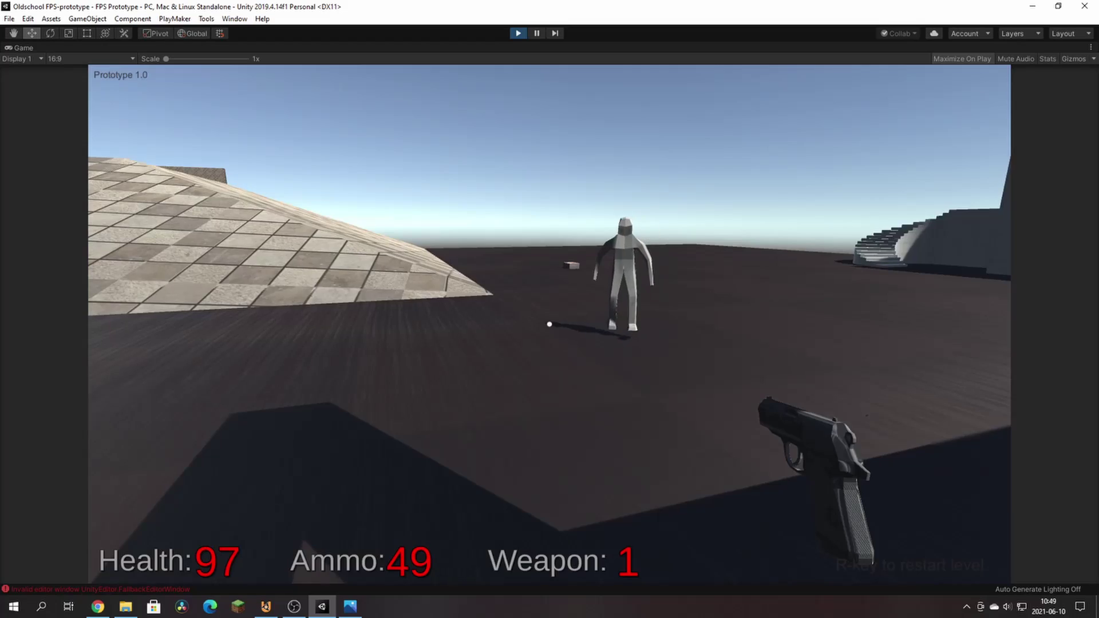
{"action": "left_click", "coordinate": [550, 324]}
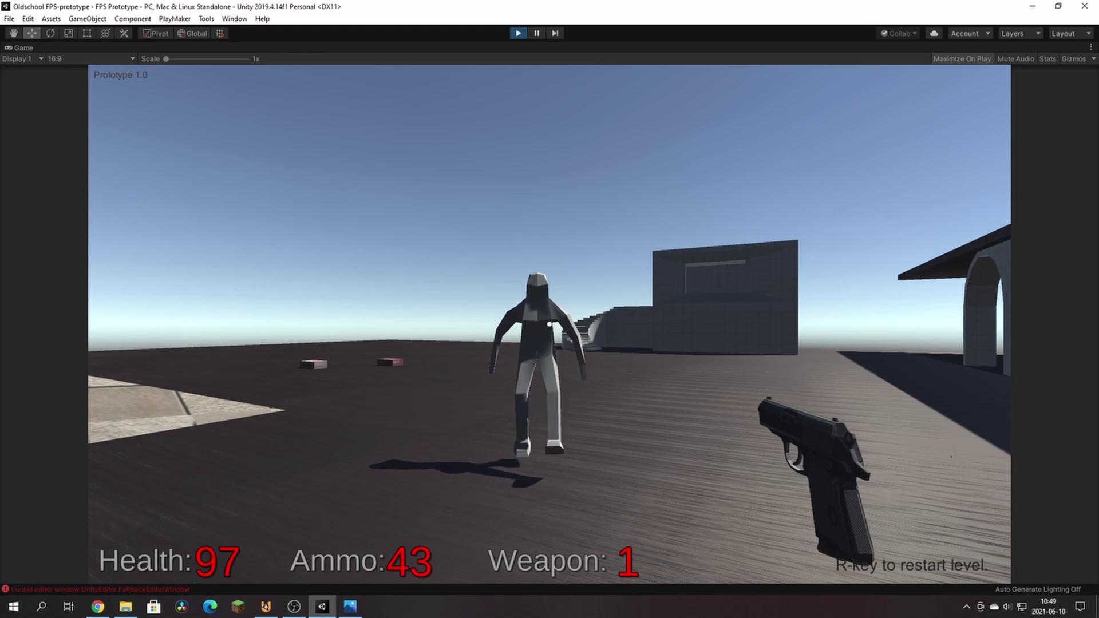
{"action": "left_click", "coordinate": [549, 325]}
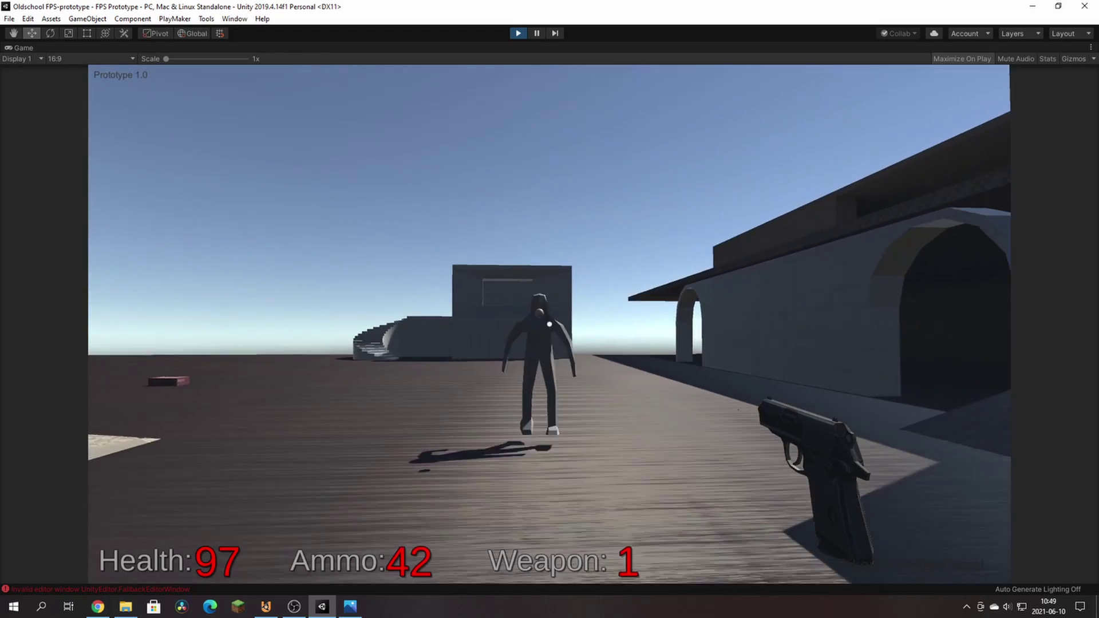
{"action": "left_click", "coordinate": [550, 325]}
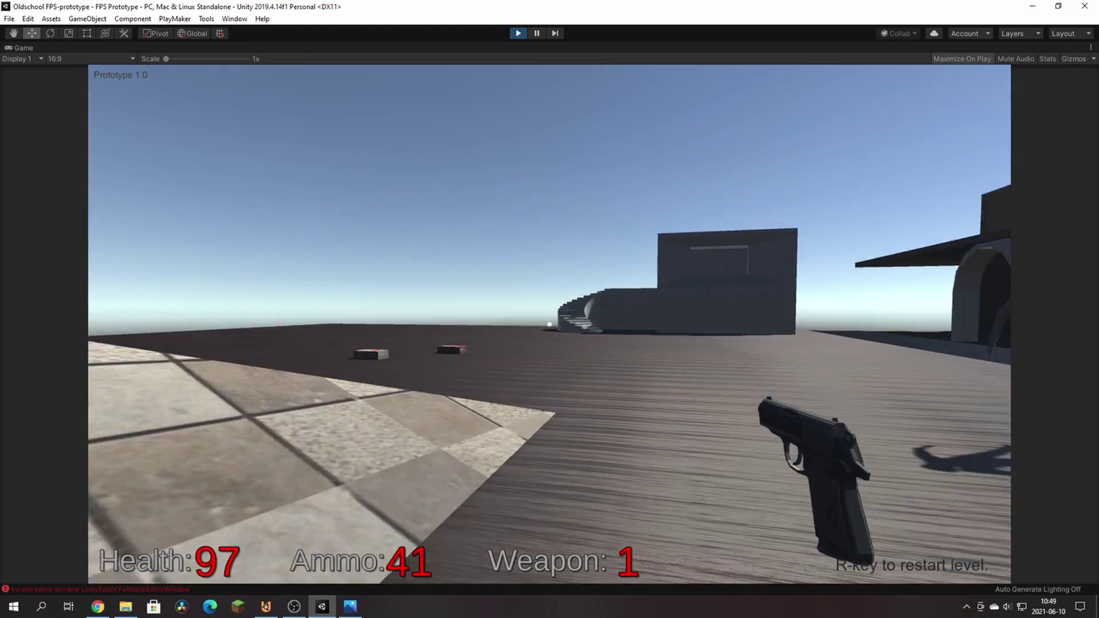
Switch to weapon 2, the shotgun, and examine the red gut pieces and bones lying on the ground.
{"action": "key", "text": "2"}
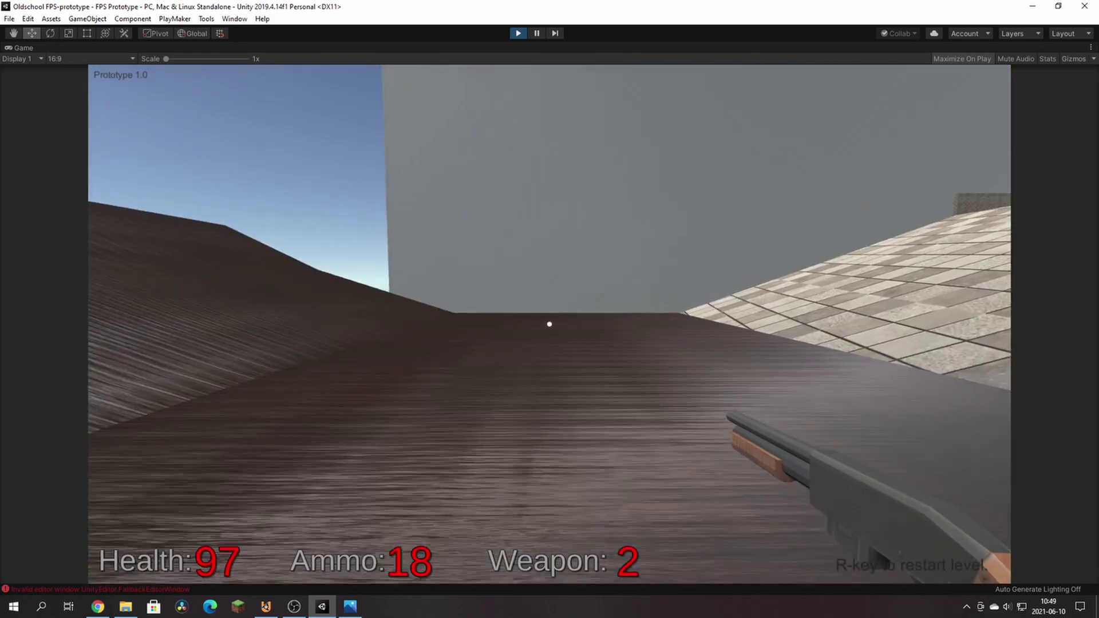
{"action": "key", "text": "d"}
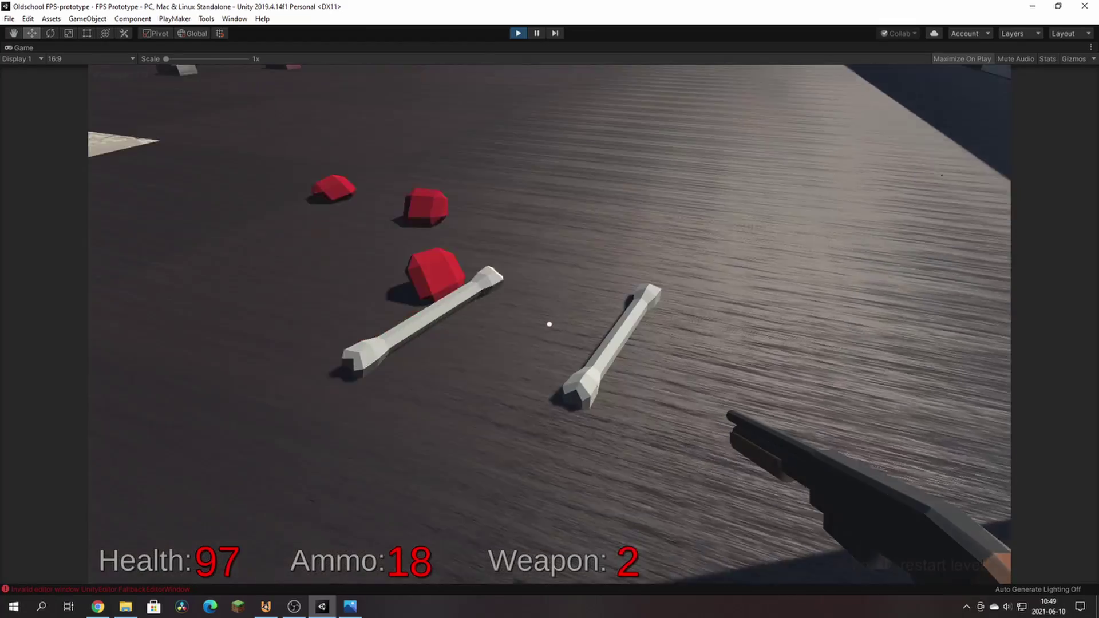
{"action": "key", "text": "w"}
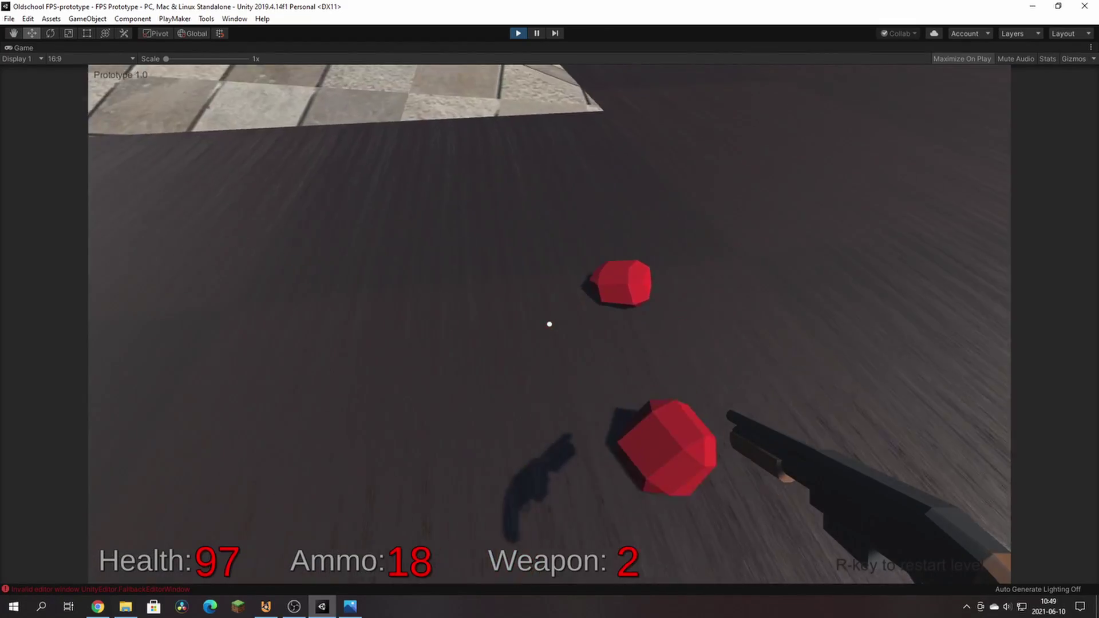
{"action": "key", "text": "s"}
{"action": "key", "text": "d"}
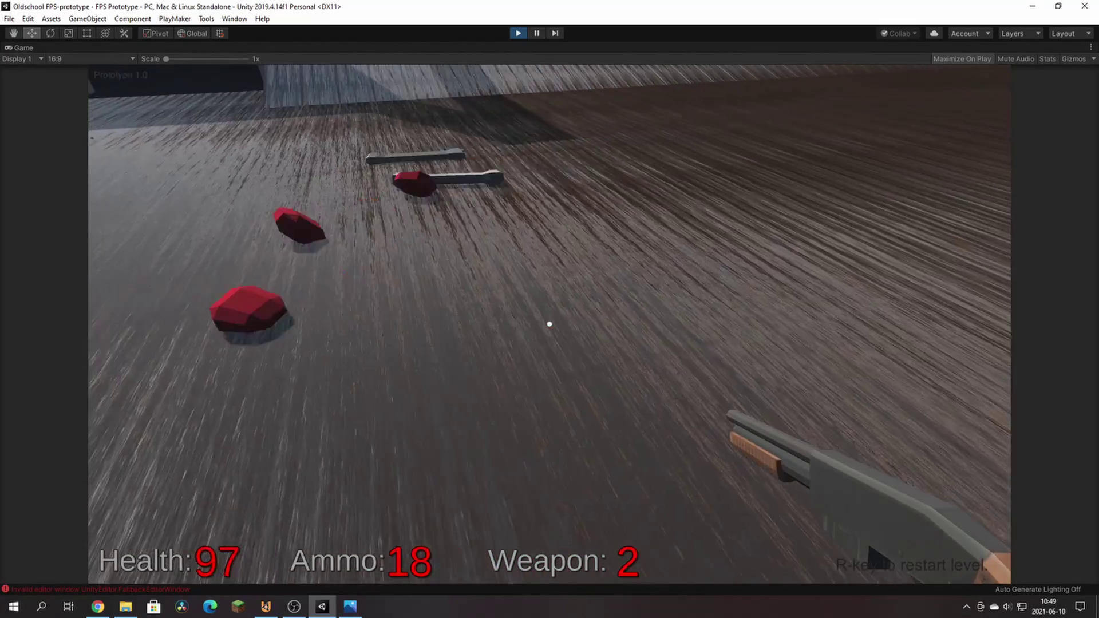
{"action": "key", "text": "d"}
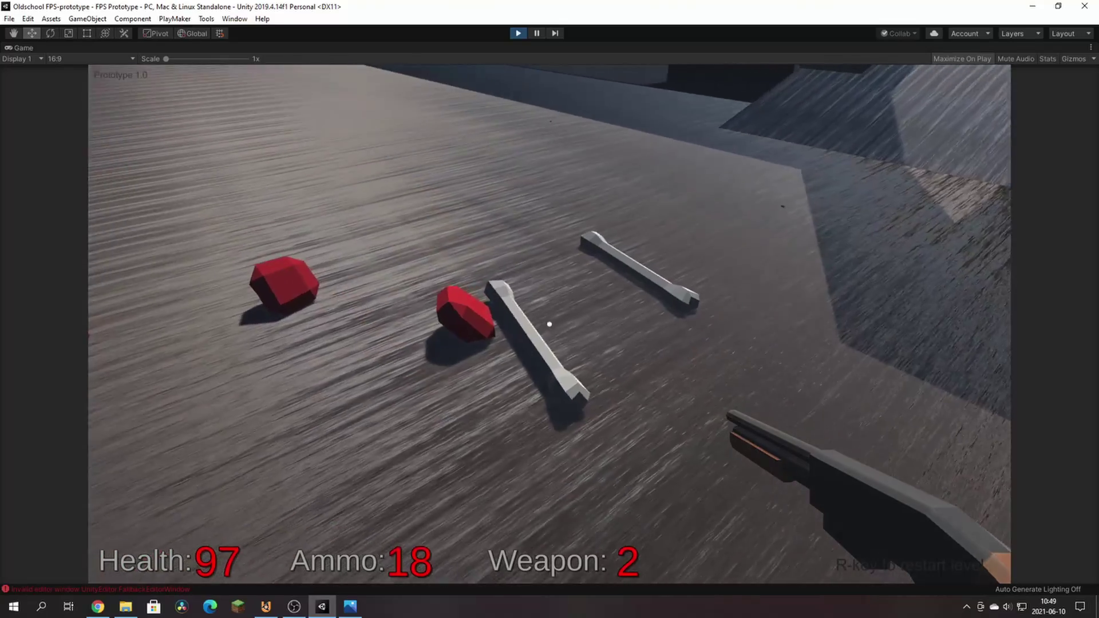
{"action": "key", "text": "d"}
{"action": "key", "text": "a"}
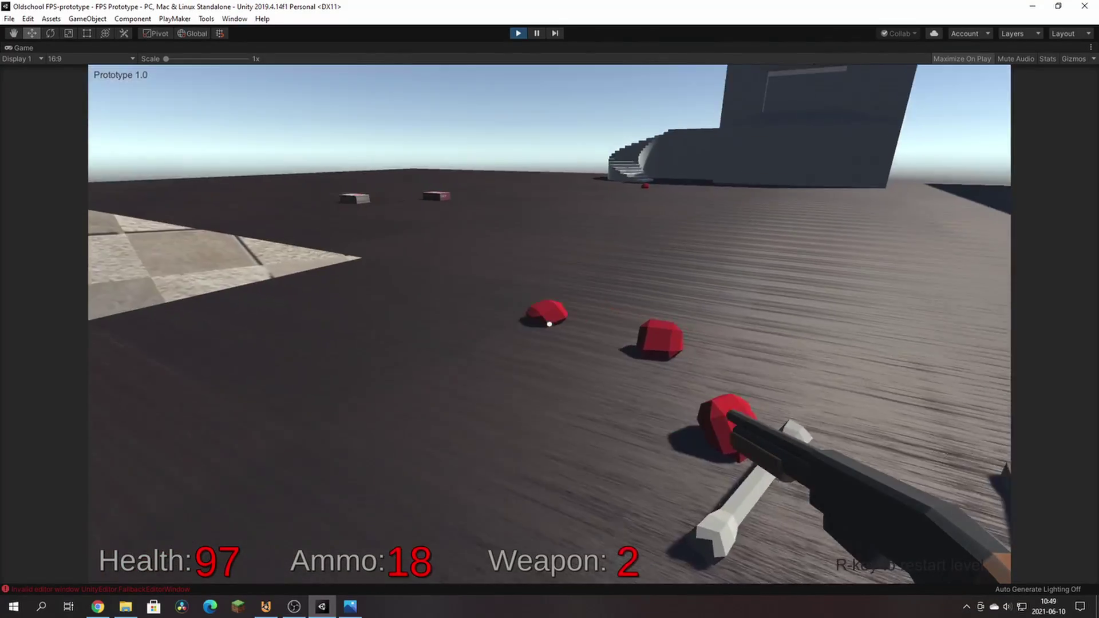
Walk from the gut pieces to the red Shotgun Shells ammo box, inspect its label from several sides and collect it.
{"action": "key", "text": "w"}
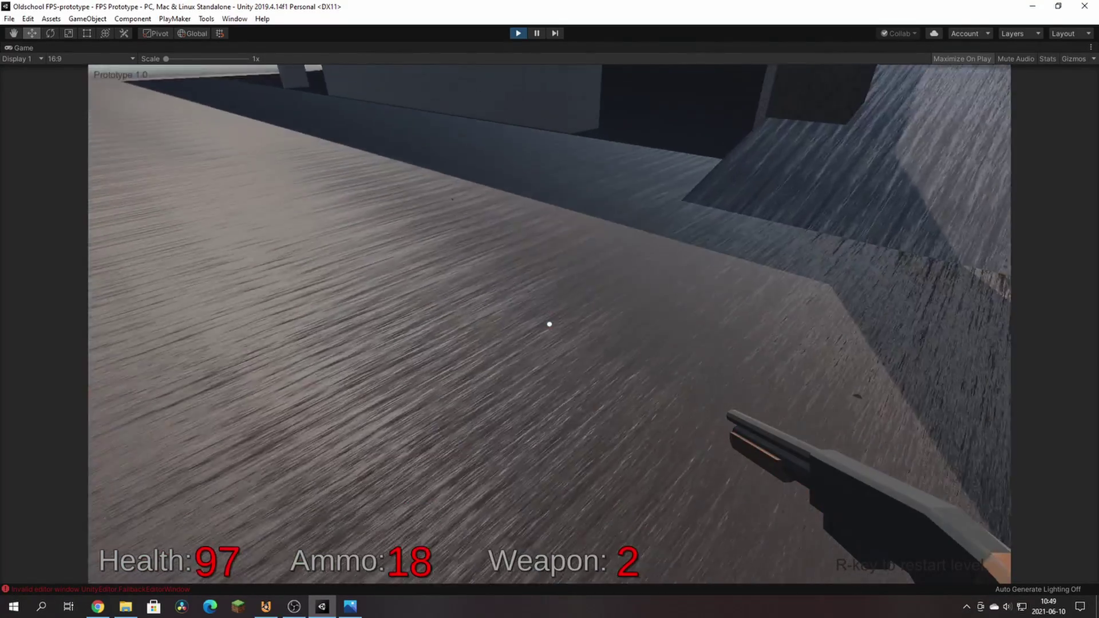
{"action": "key", "text": "w"}
{"action": "key", "text": "w"}
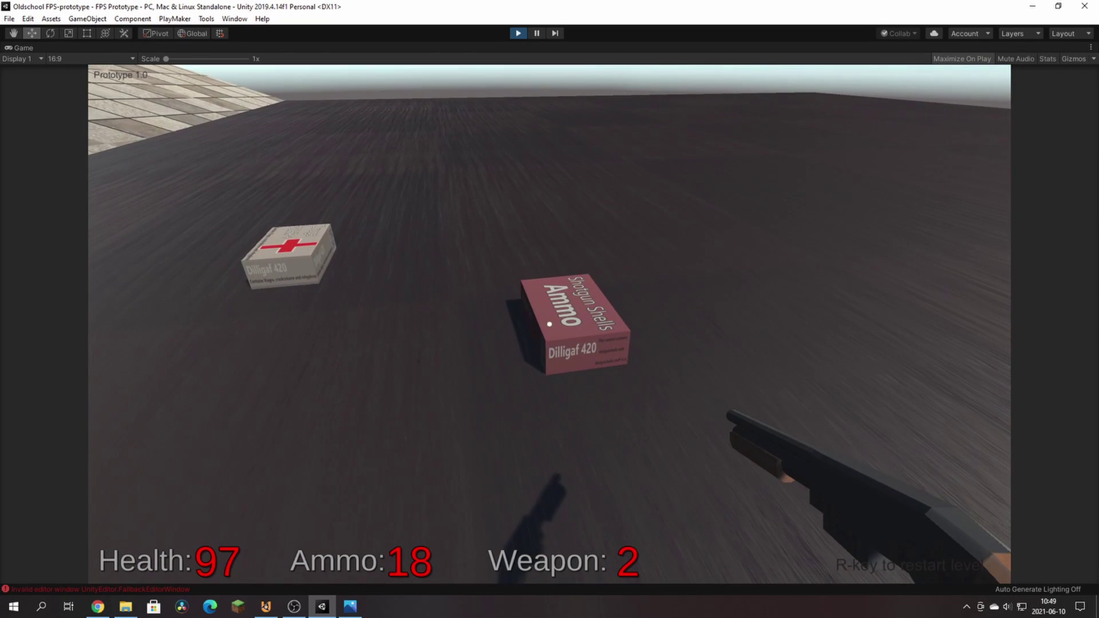
{"action": "key", "text": "w"}
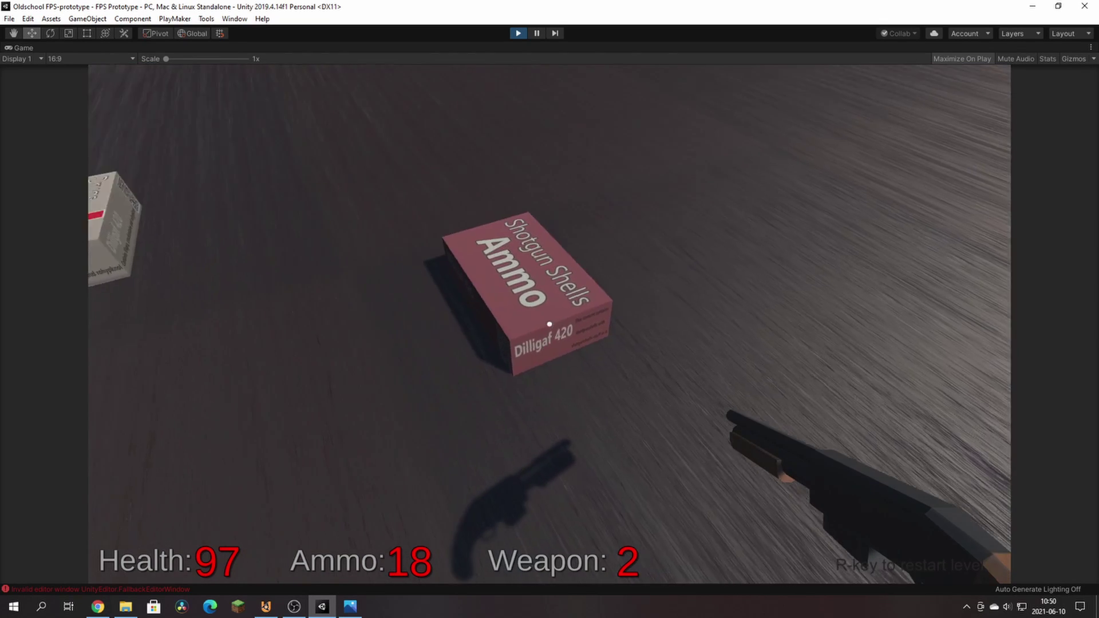
{"action": "key", "text": "a"}
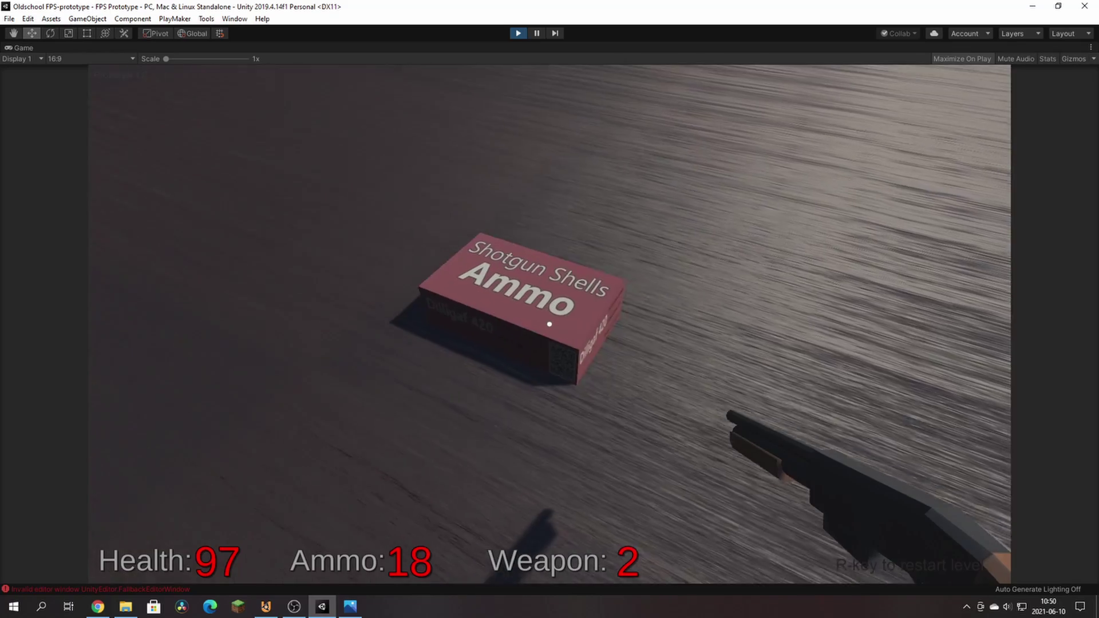
{"action": "key", "text": "d"}
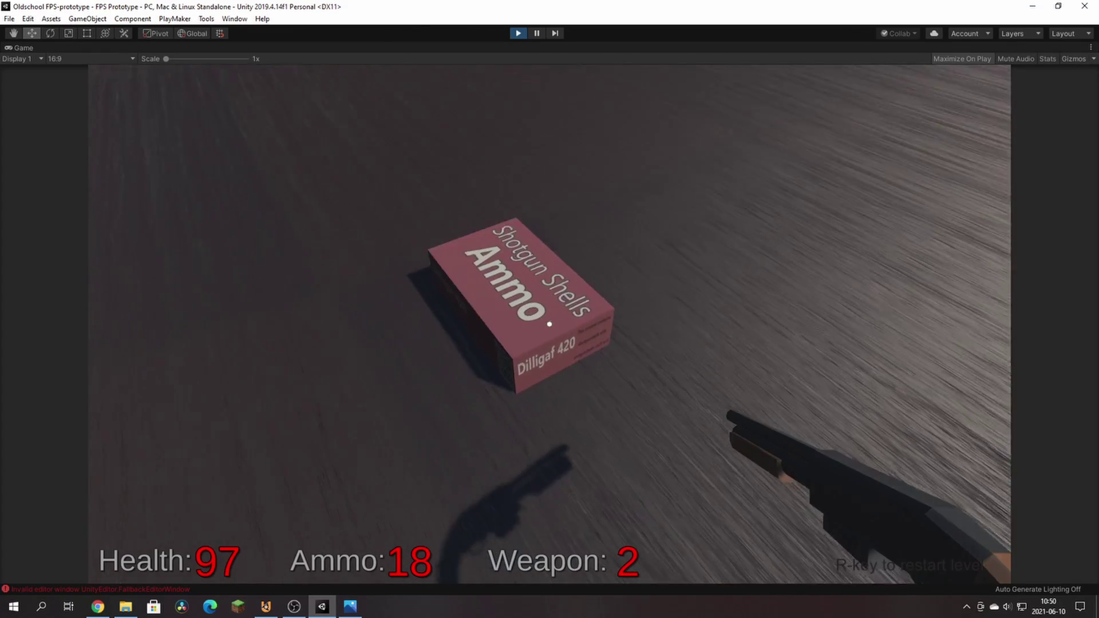
{"action": "key", "text": "w"}
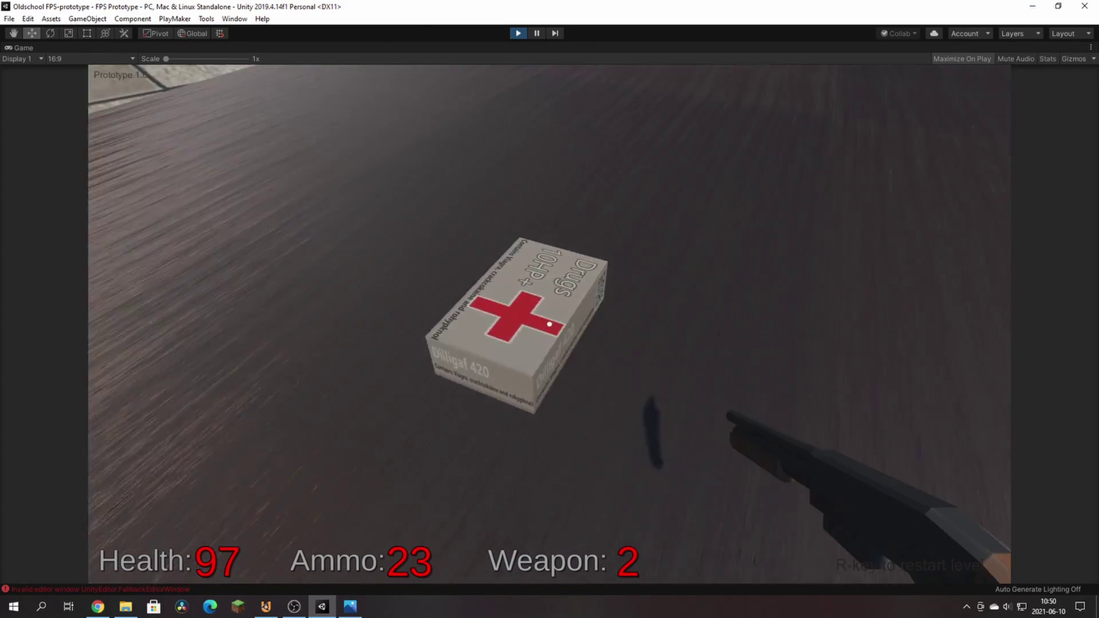
Examine the white Drugs 10HP+ box with the red cross and walk over it to collect it.
{"action": "key", "text": "a"}
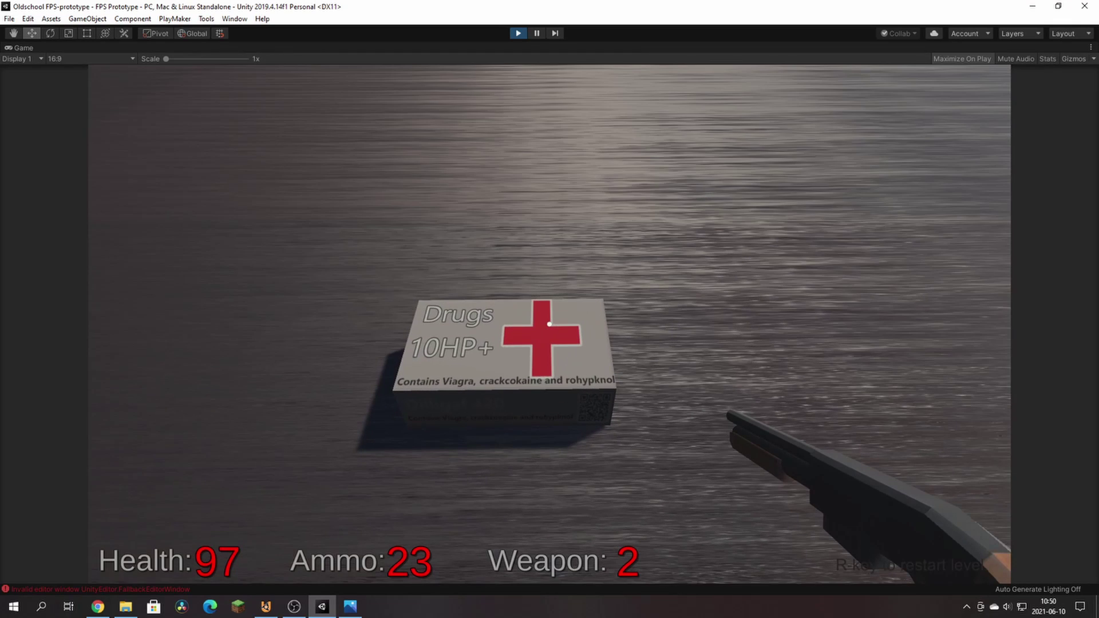
{"action": "key", "text": "a"}
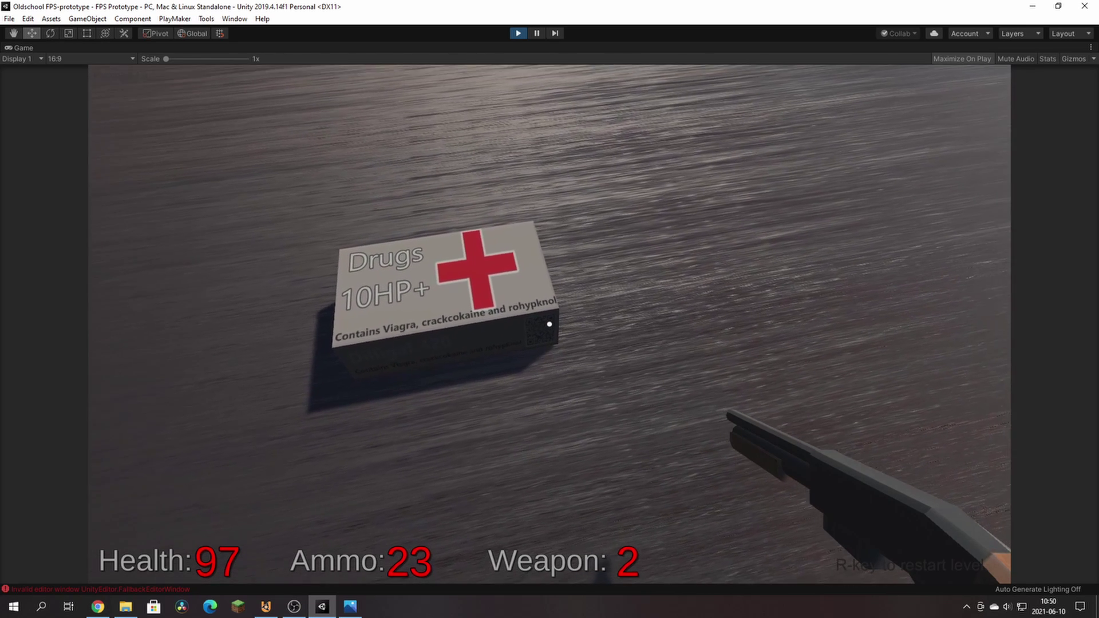
{"action": "key", "text": "w"}
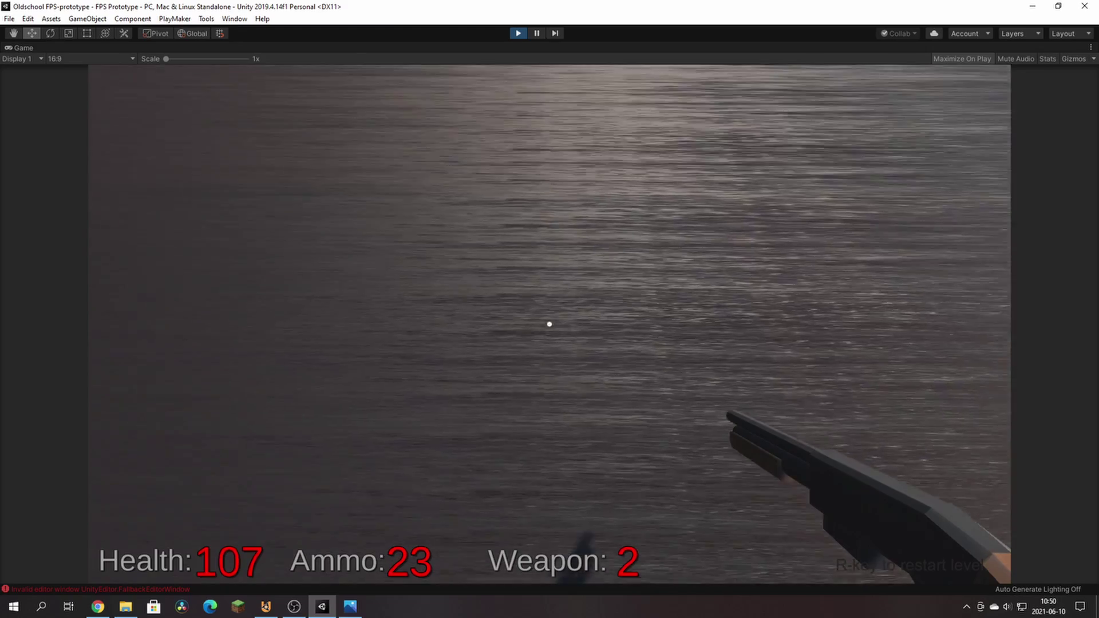
Cross the tiled slope and the open ground to reach the curved staircase beside the block building.
{"action": "key", "text": "w"}
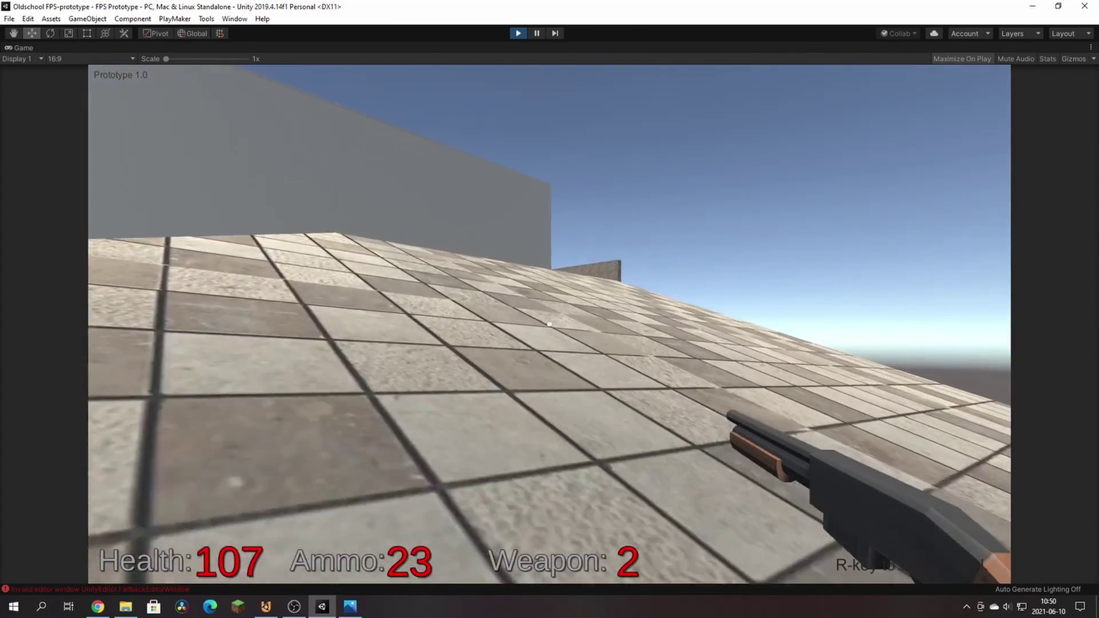
{"action": "key", "text": "w"}
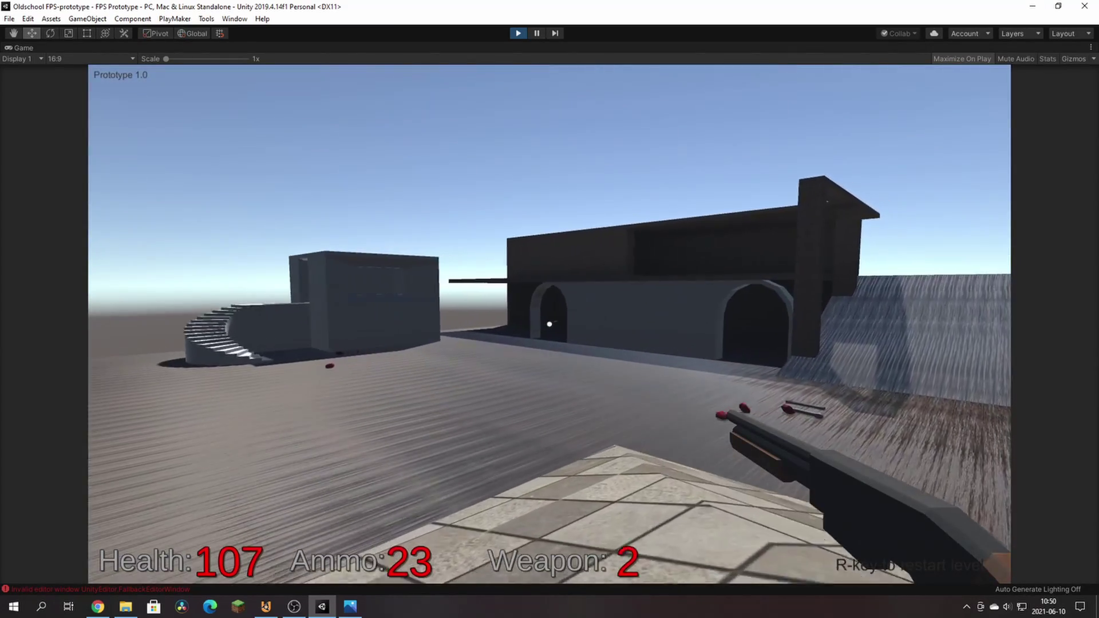
{"action": "key", "text": "w"}
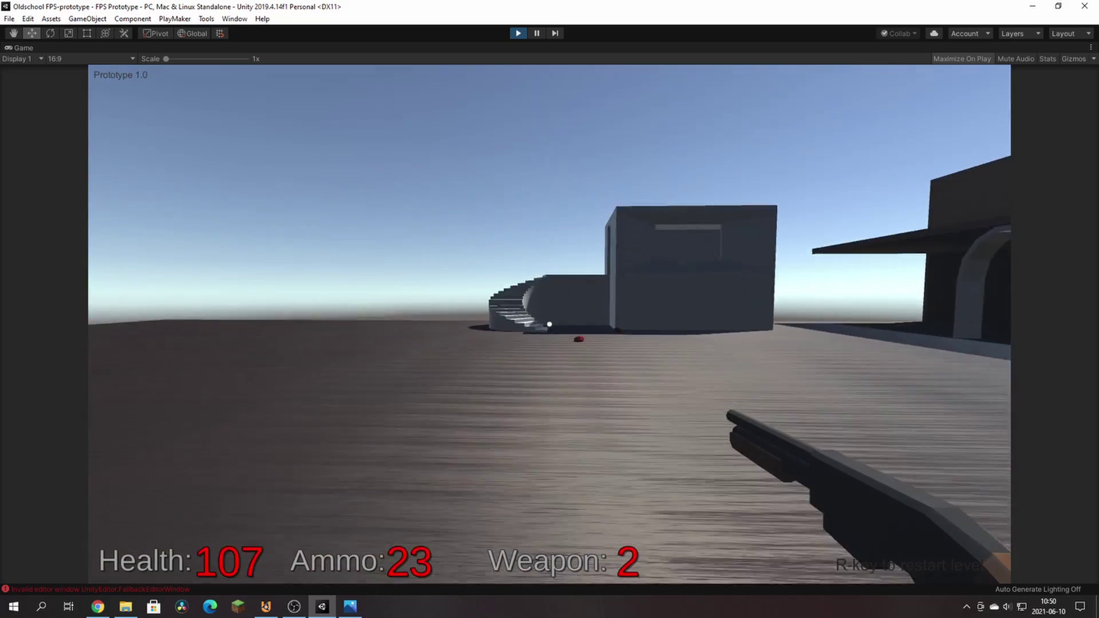
{"action": "key", "text": "w"}
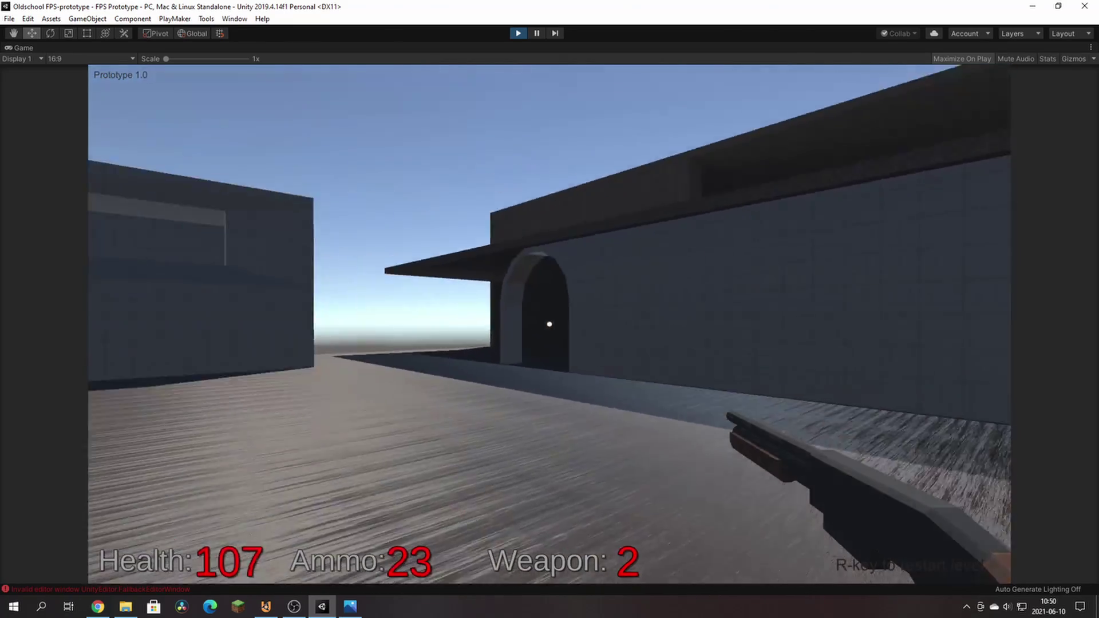
{"action": "key", "text": "w"}
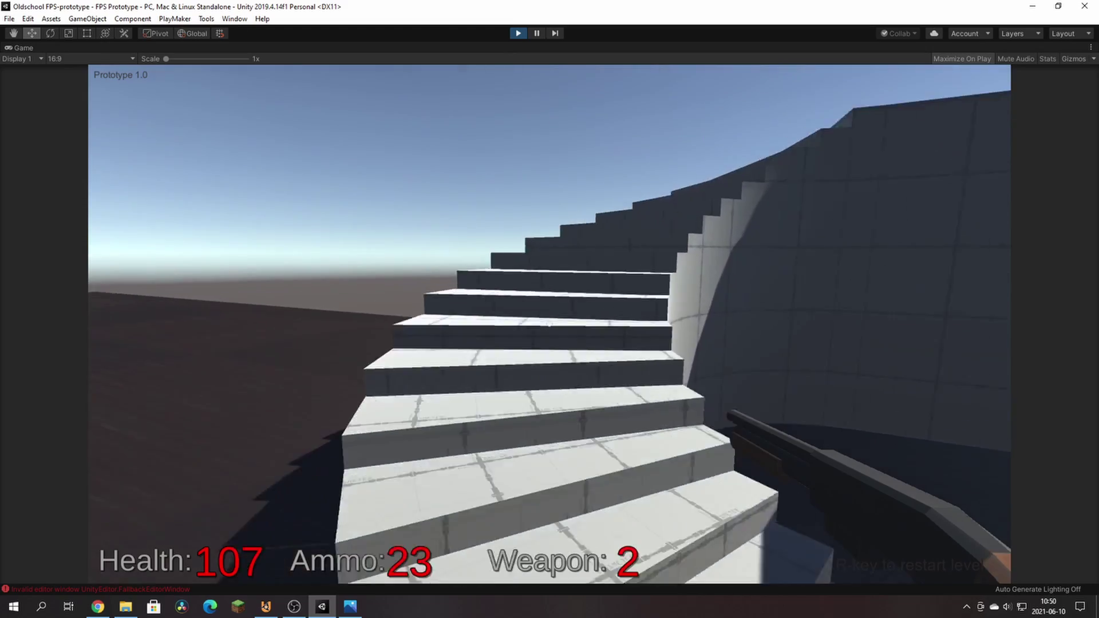
Examine the curved staircase and climb its steps, surveying the arched building and the surrounding level.
{"action": "key", "text": "w"}
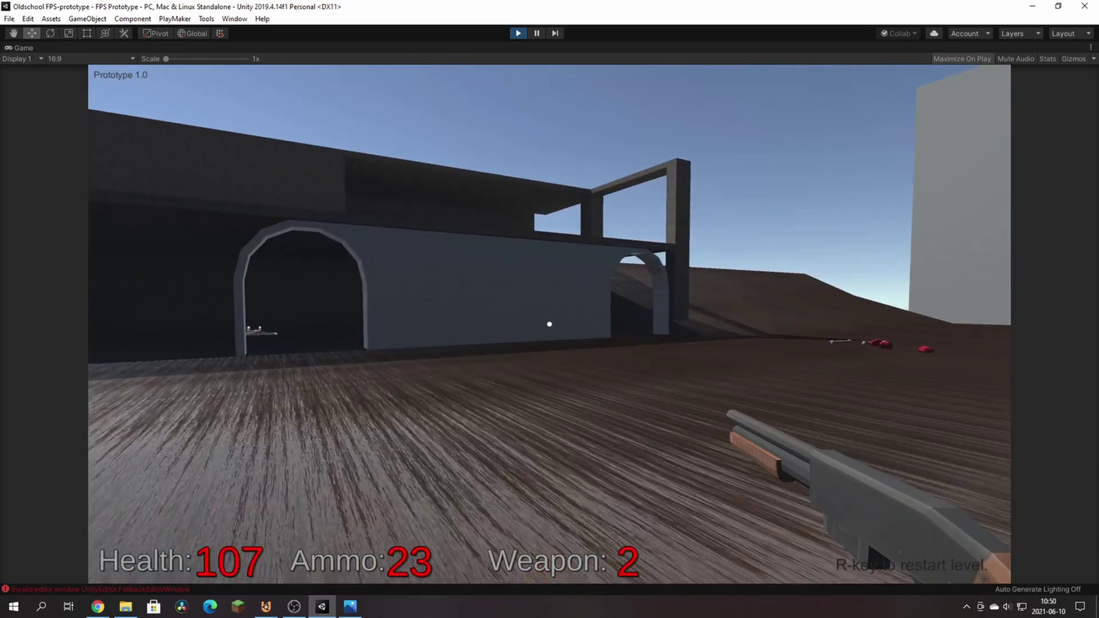
{"action": "key", "text": "w"}
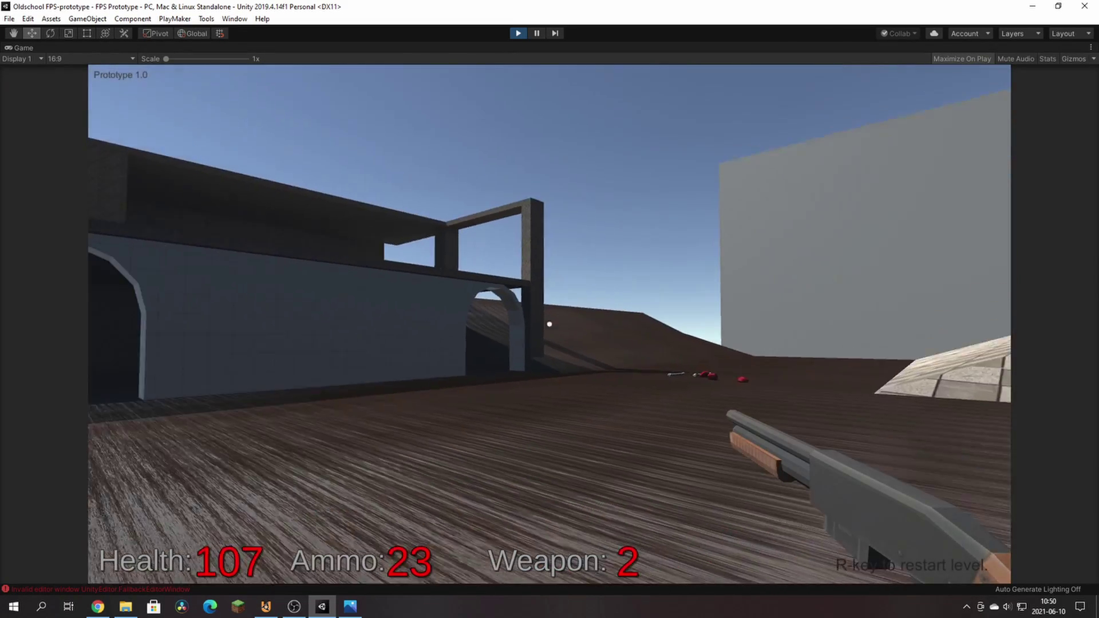
{"action": "key", "text": "w"}
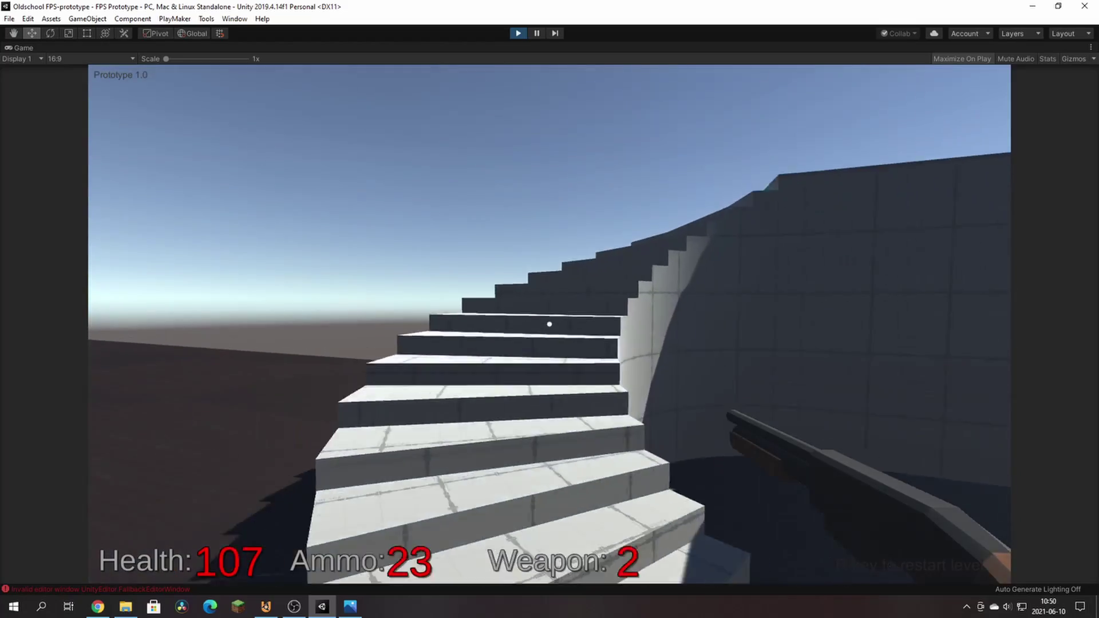
{"action": "key", "text": "w"}
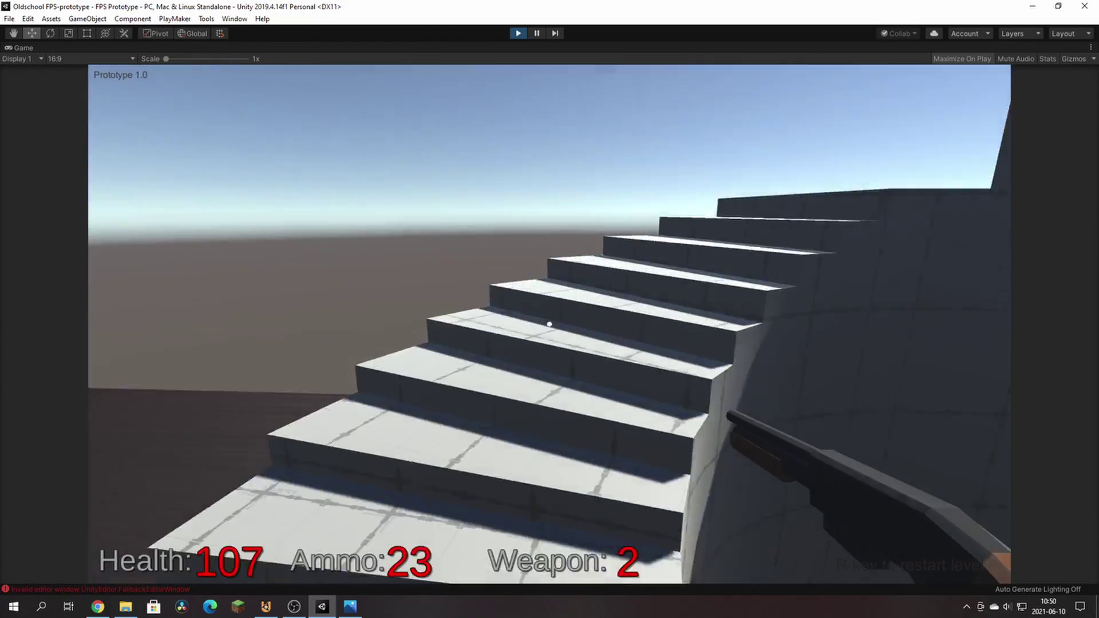
{"action": "key", "text": "w"}
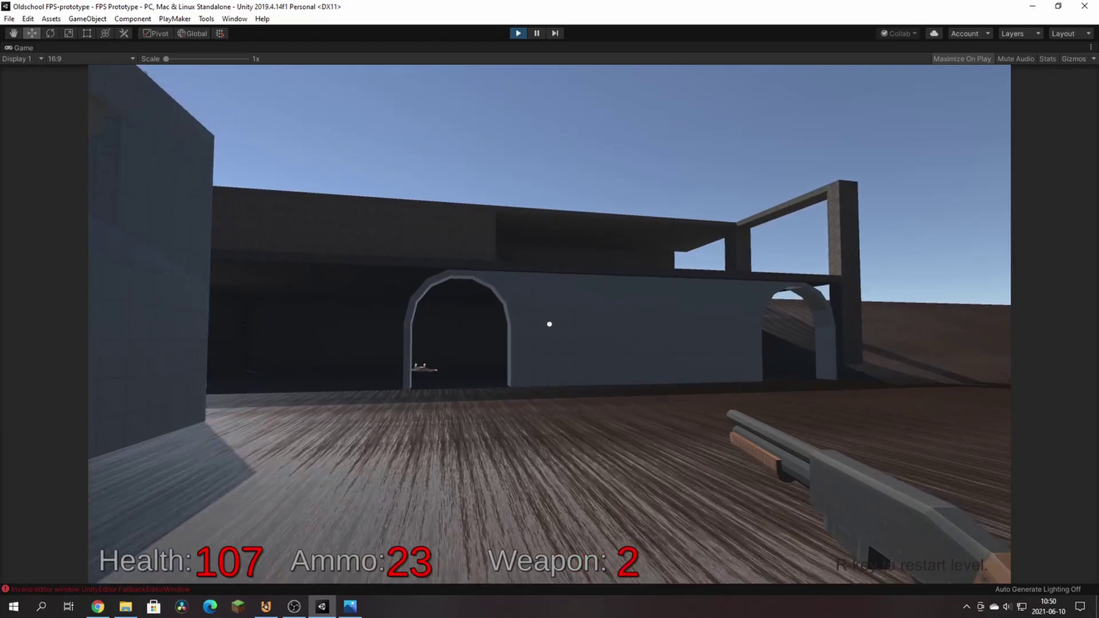
Go through the dark brick tunnel and explore the room with the checkered ceiling opening and its side passage.
{"action": "key", "text": "w"}
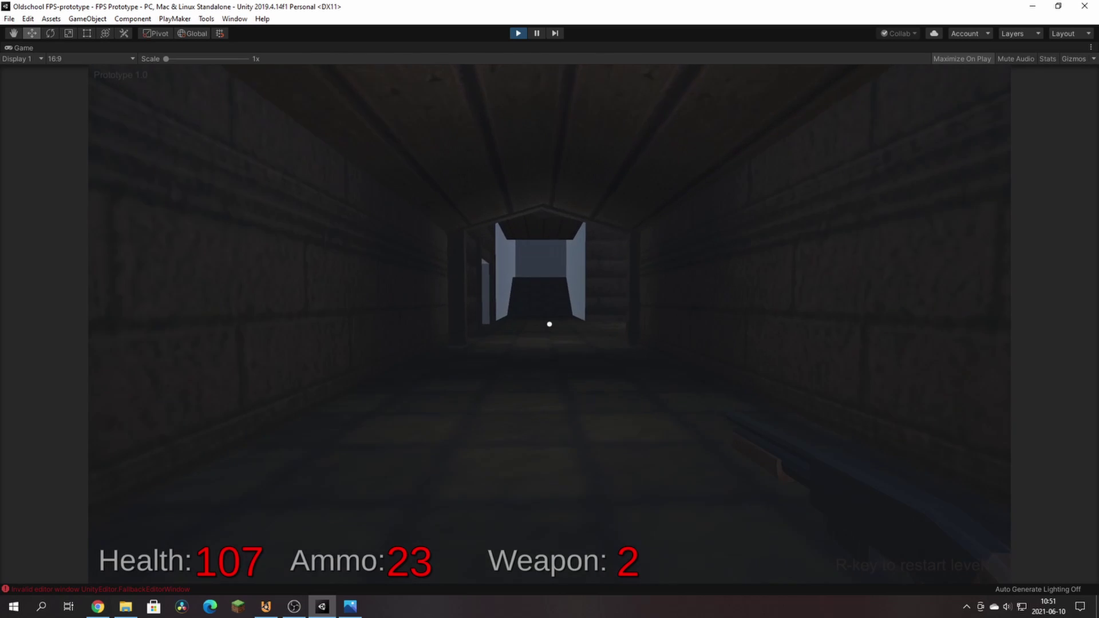
{"action": "key", "text": "w"}
{"action": "key", "text": "w"}
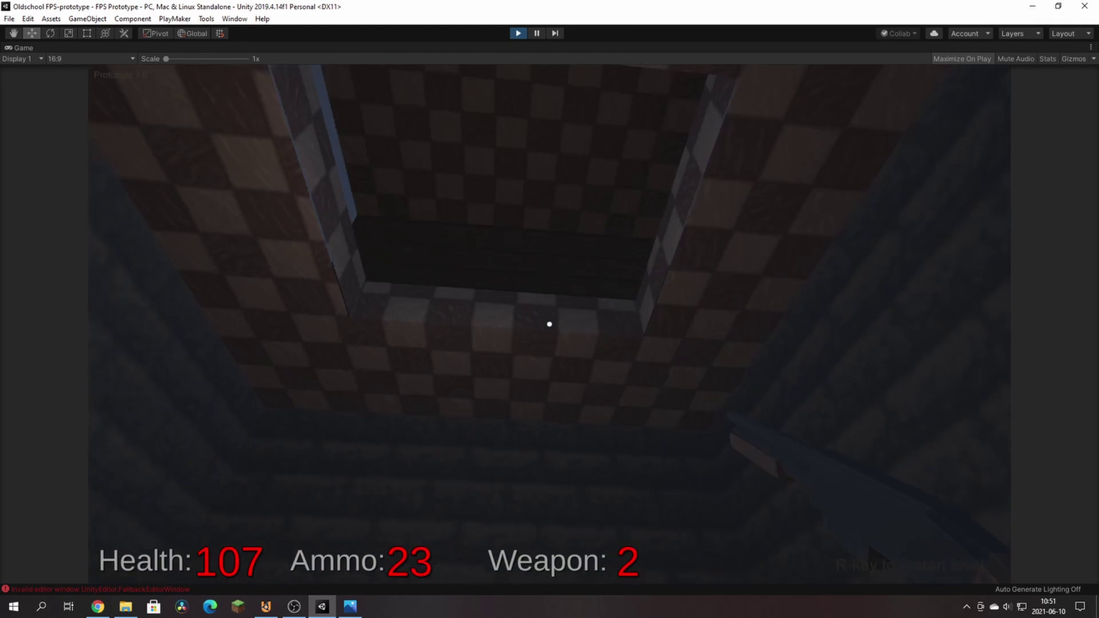
{"action": "key", "text": "w"}
{"action": "key", "text": "w"}
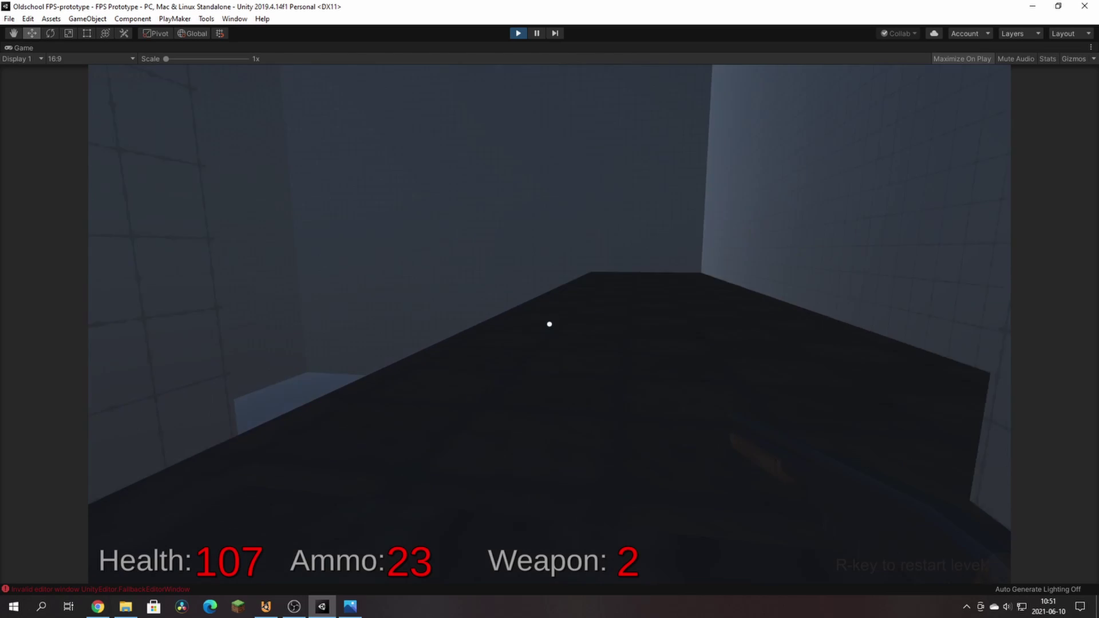
{"action": "key", "text": "w"}
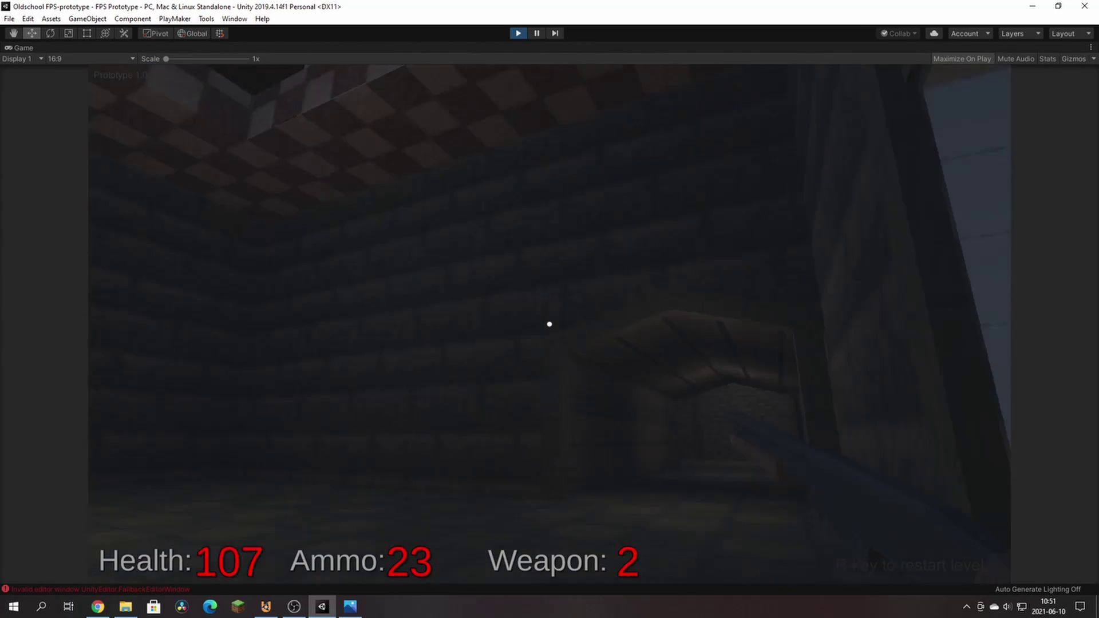
{"action": "key", "text": "w"}
{"action": "key", "text": "w"}
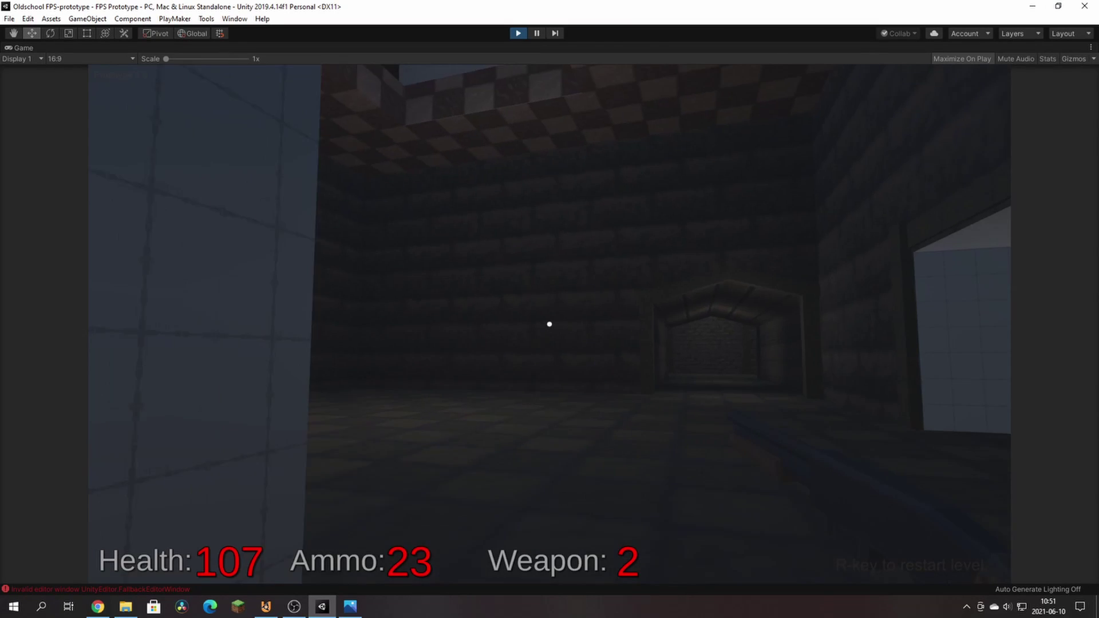
Follow the blue-walled passage up its dark ramp to the square floor opening on the upper level.
{"action": "key", "text": "w"}
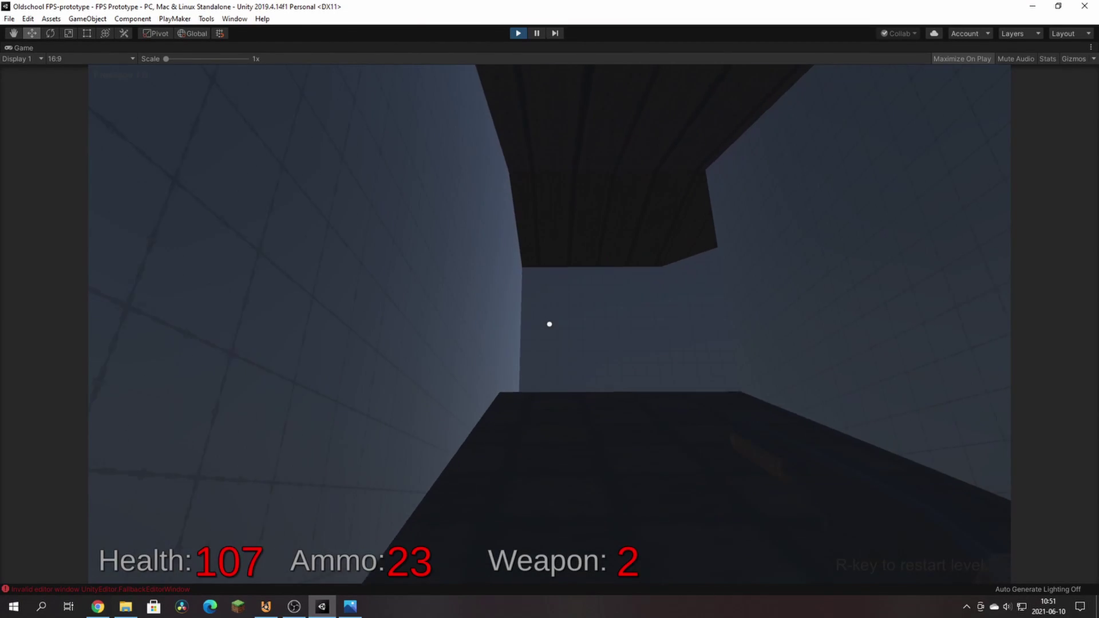
{"action": "key", "text": "w"}
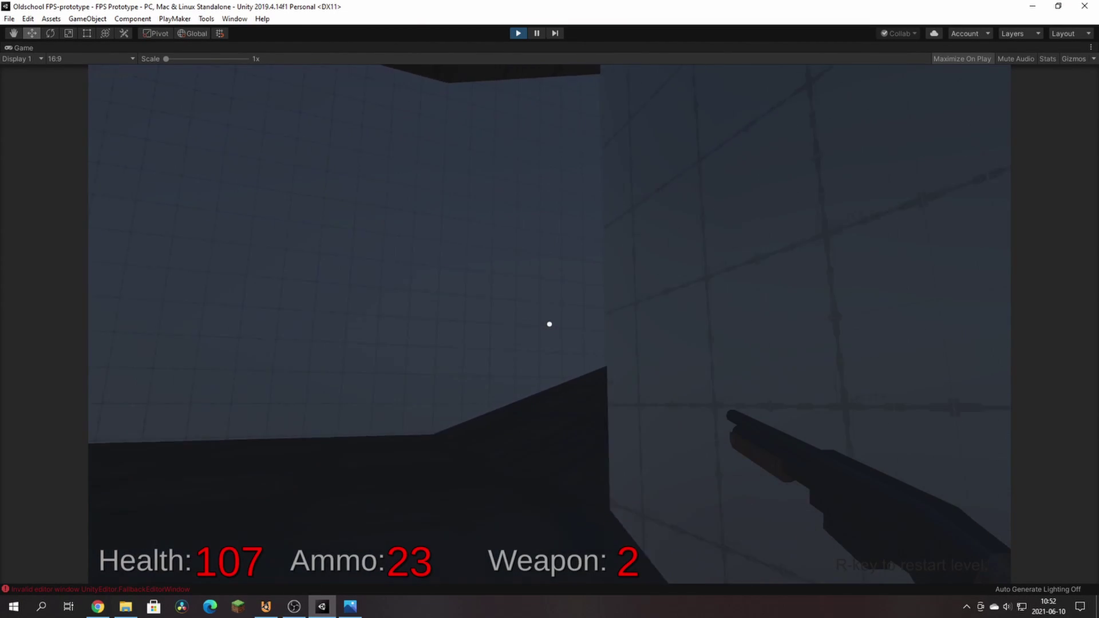
{"action": "key", "text": "w"}
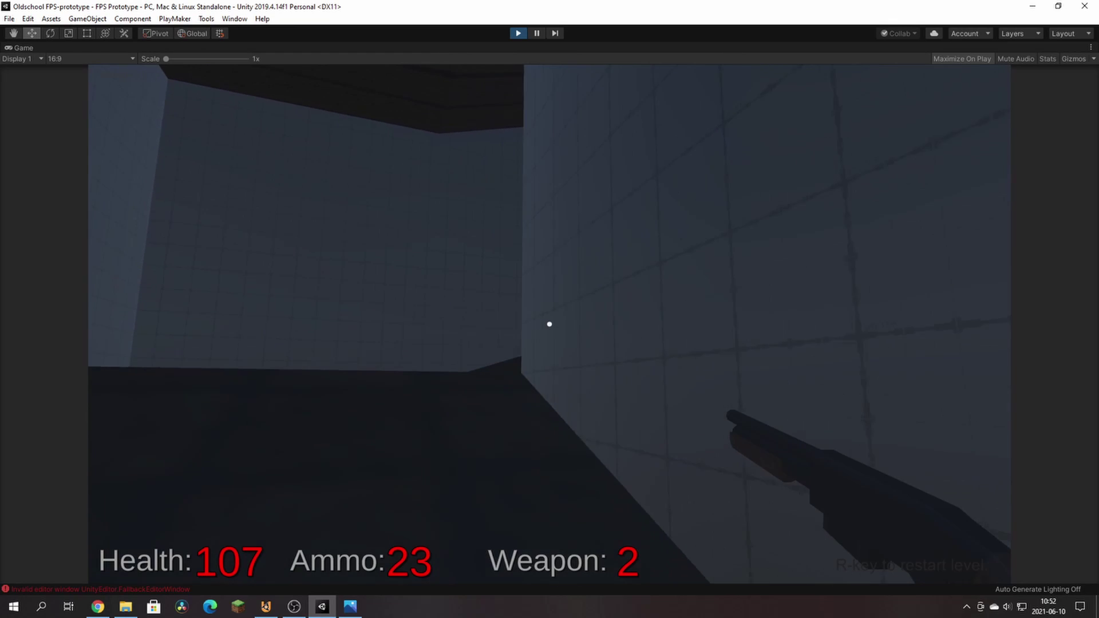
{"action": "key", "text": "w"}
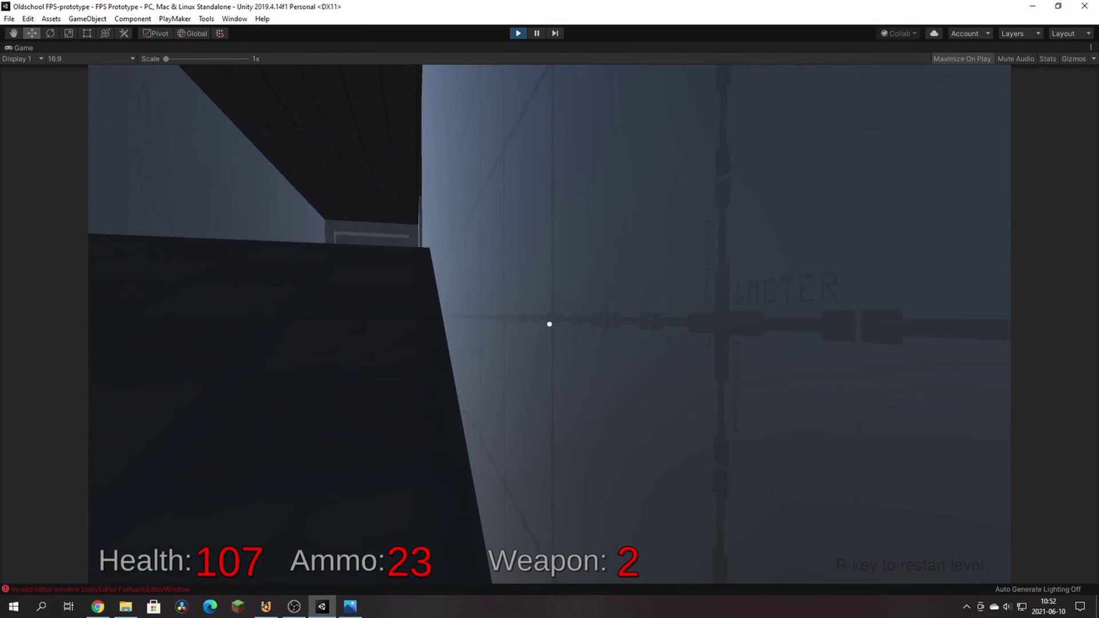
{"action": "key", "text": "w"}
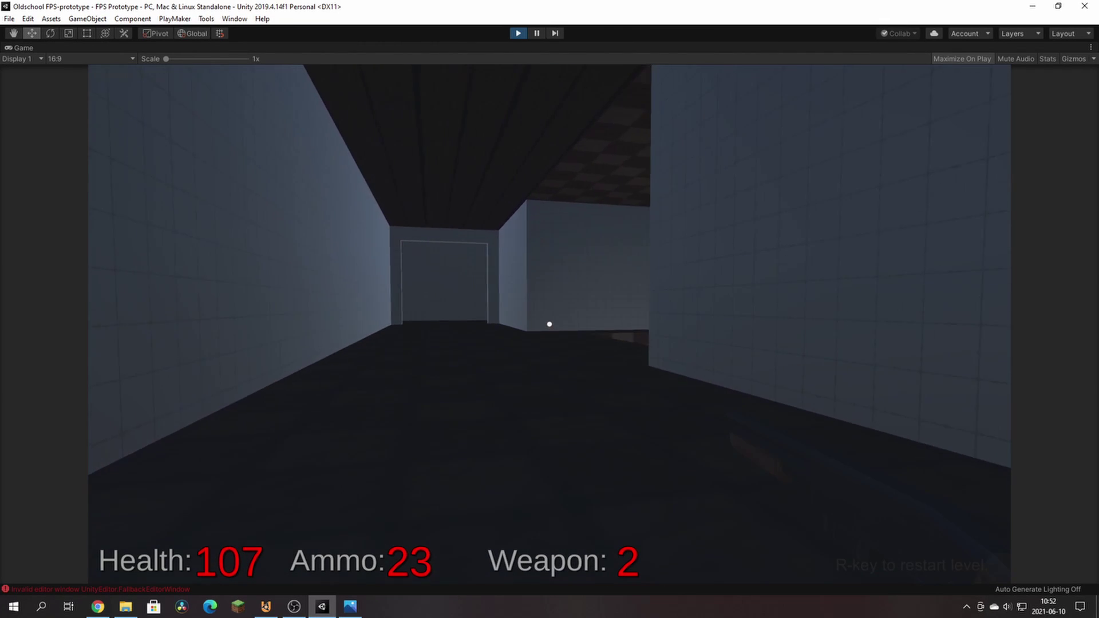
{"action": "key", "text": "w"}
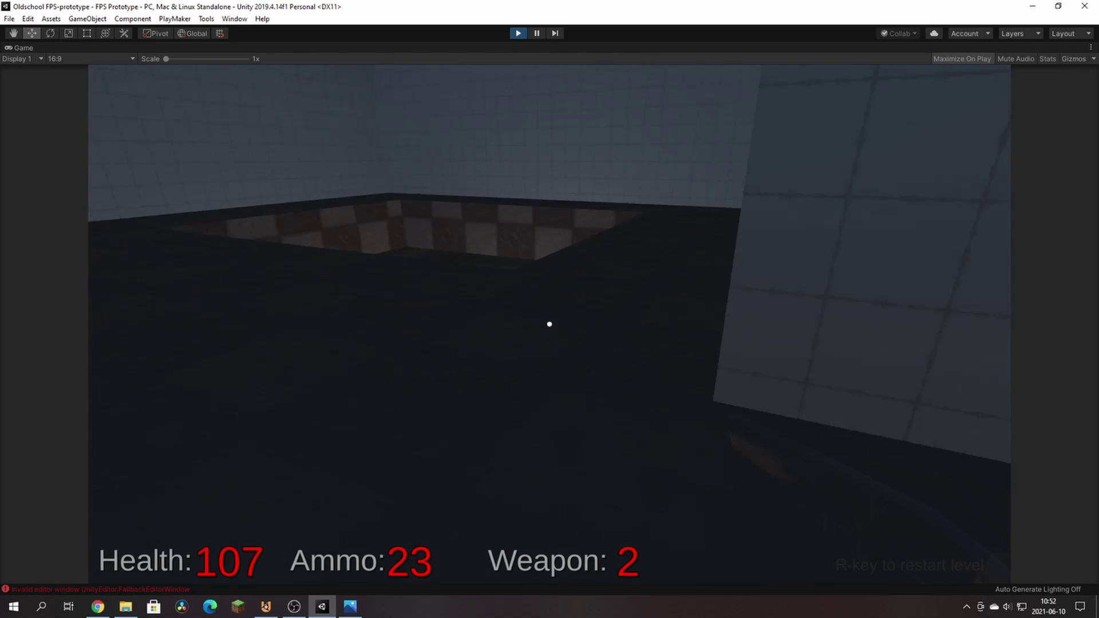
Drop through the checkered floor opening into the brick room and fire the shotgun twice near the tunnel entrance.
{"action": "key", "text": "w"}
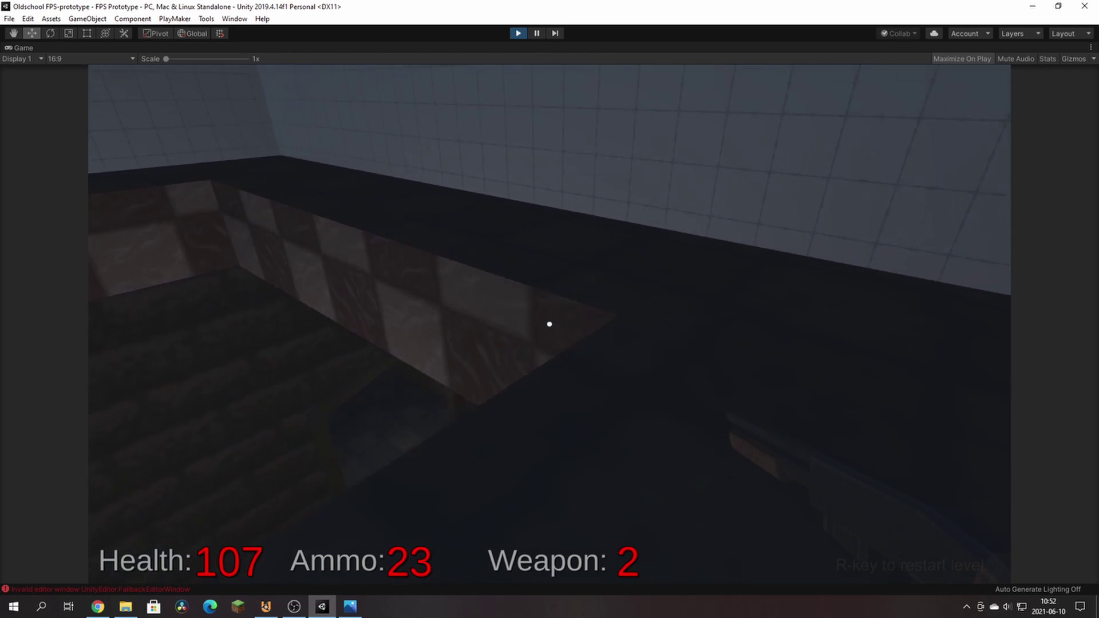
{"action": "key", "text": "w"}
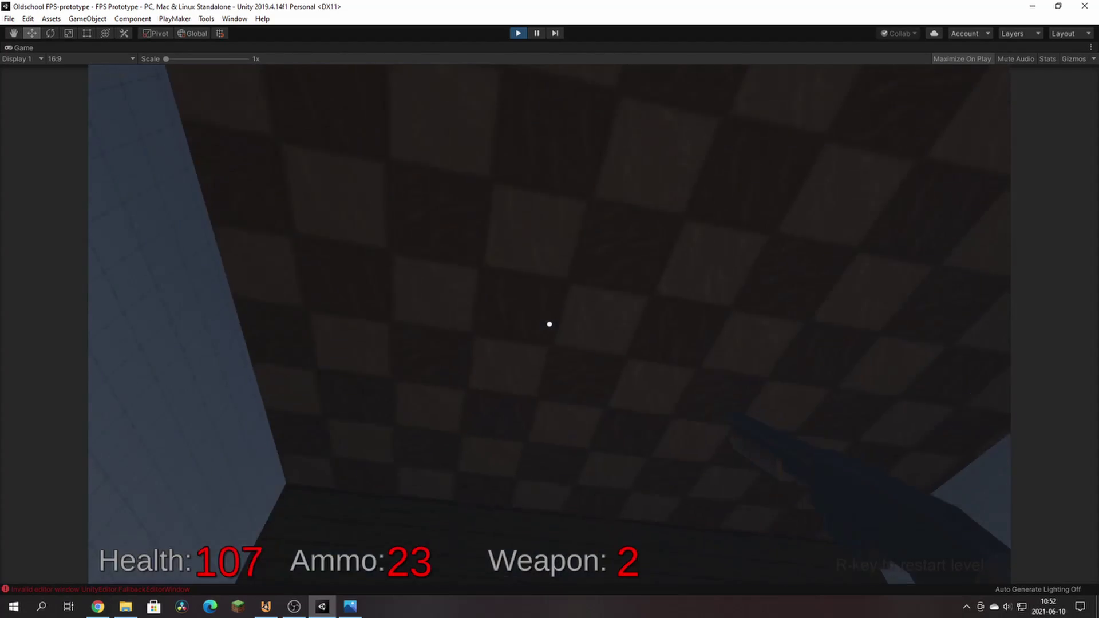
{"action": "key", "text": "w"}
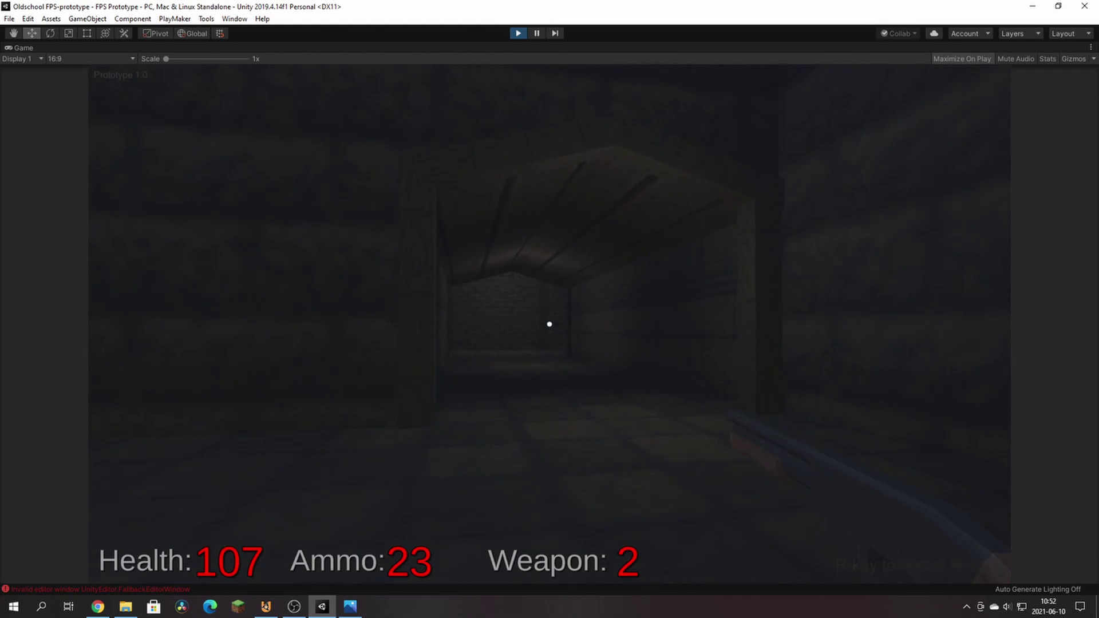
{"action": "left_click", "coordinate": [549, 324]}
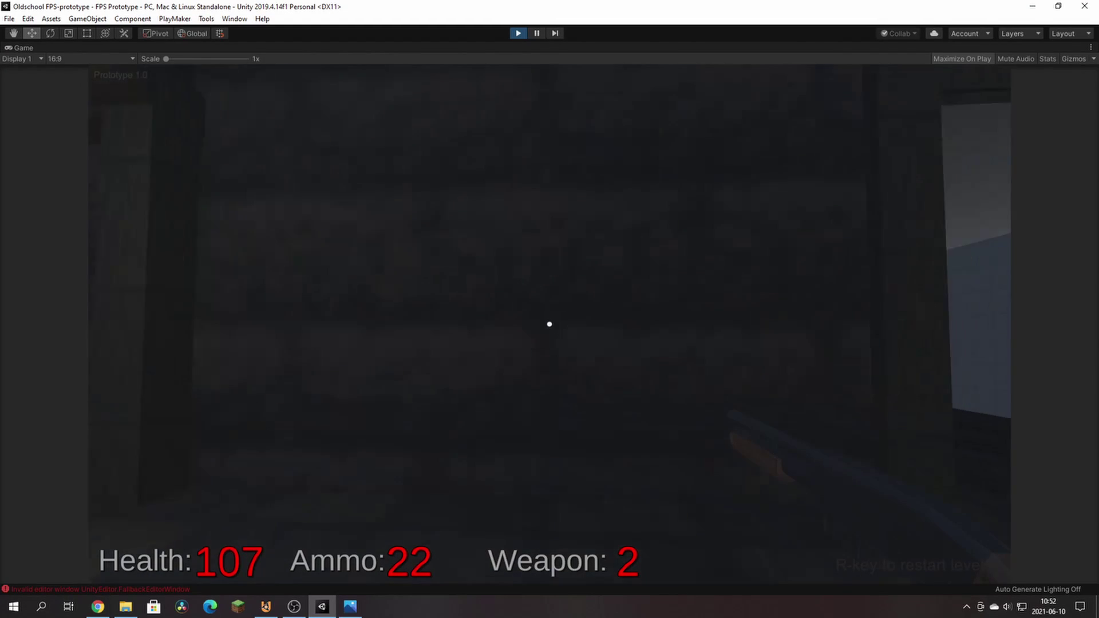
{"action": "left_click", "coordinate": [550, 325]}
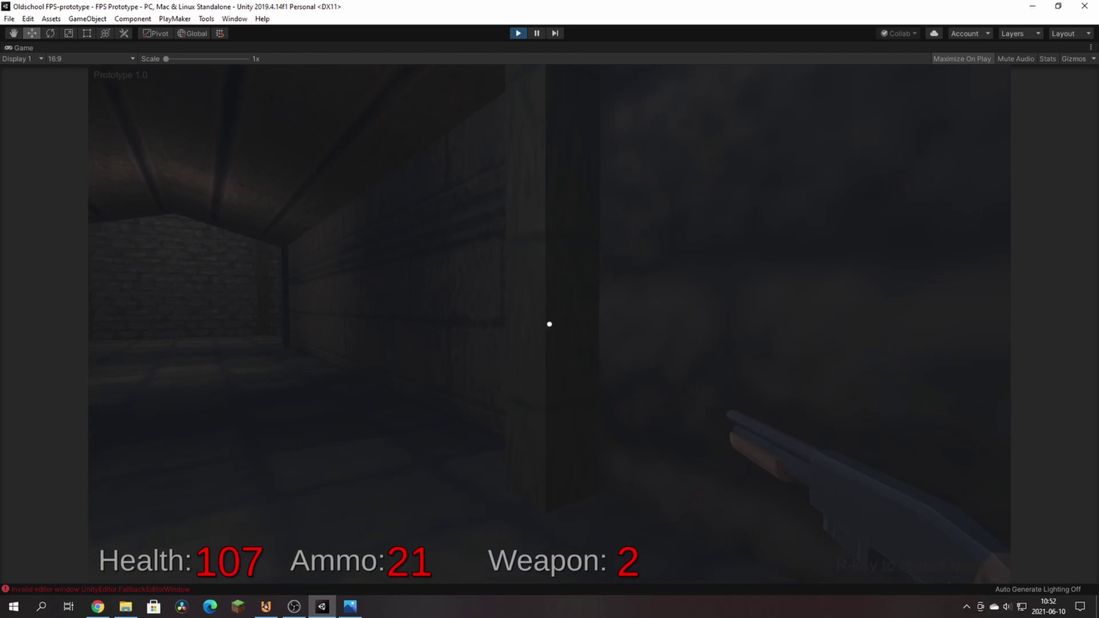
Fire the shotgun repeatedly at the wooden pillar beside the dark tunnel to show the bullet marks.
{"action": "left_click", "coordinate": [550, 324]}
{"action": "left_click", "coordinate": [550, 324]}
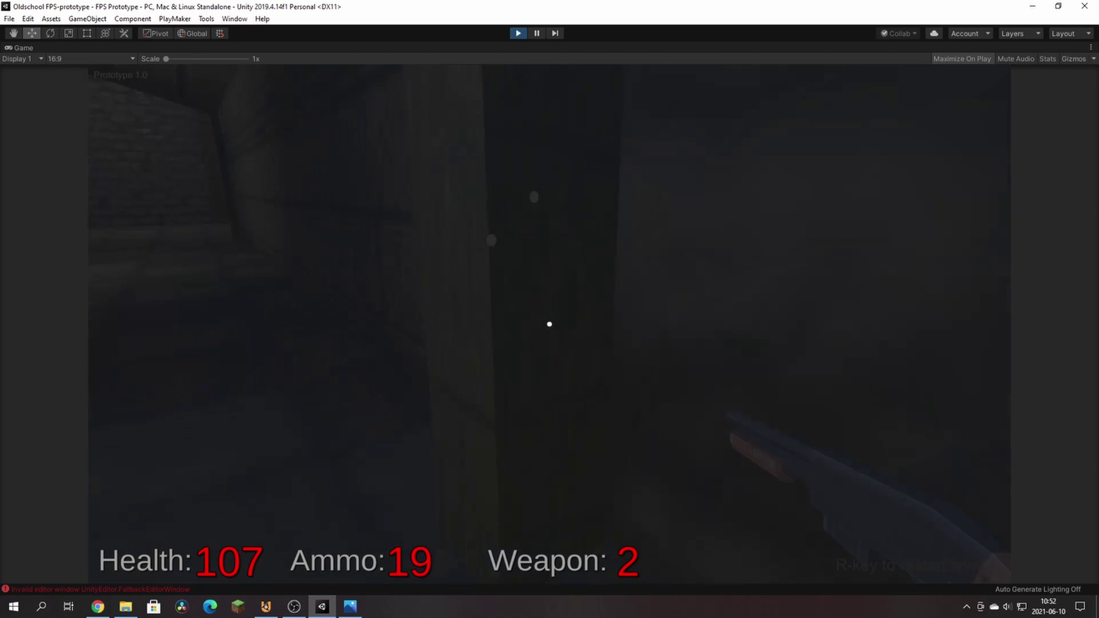
{"action": "left_click", "coordinate": [549, 324]}
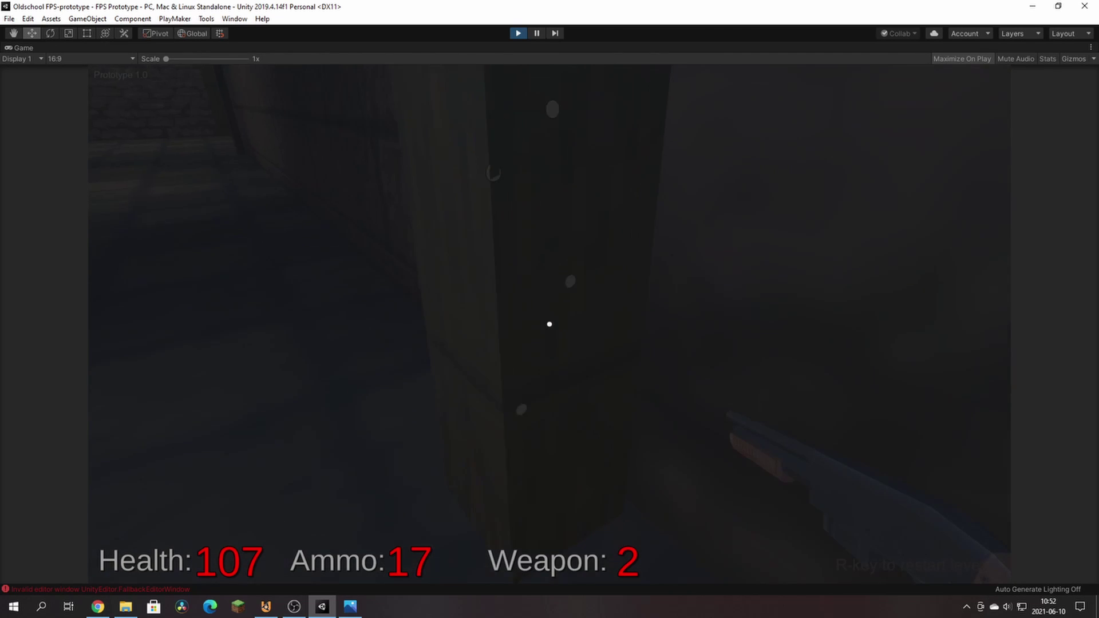
{"action": "left_click", "coordinate": [549, 324]}
{"action": "left_click", "coordinate": [550, 324]}
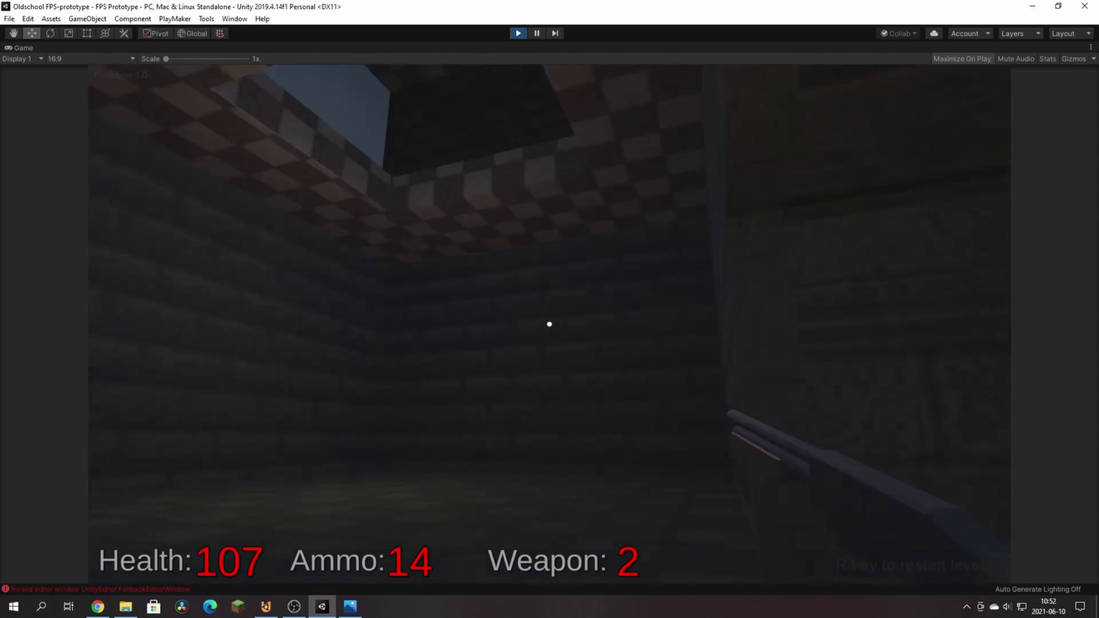
Switch to the pistol, weapon 1, and end the play test in the dark brick room.
{"action": "key", "text": "1"}
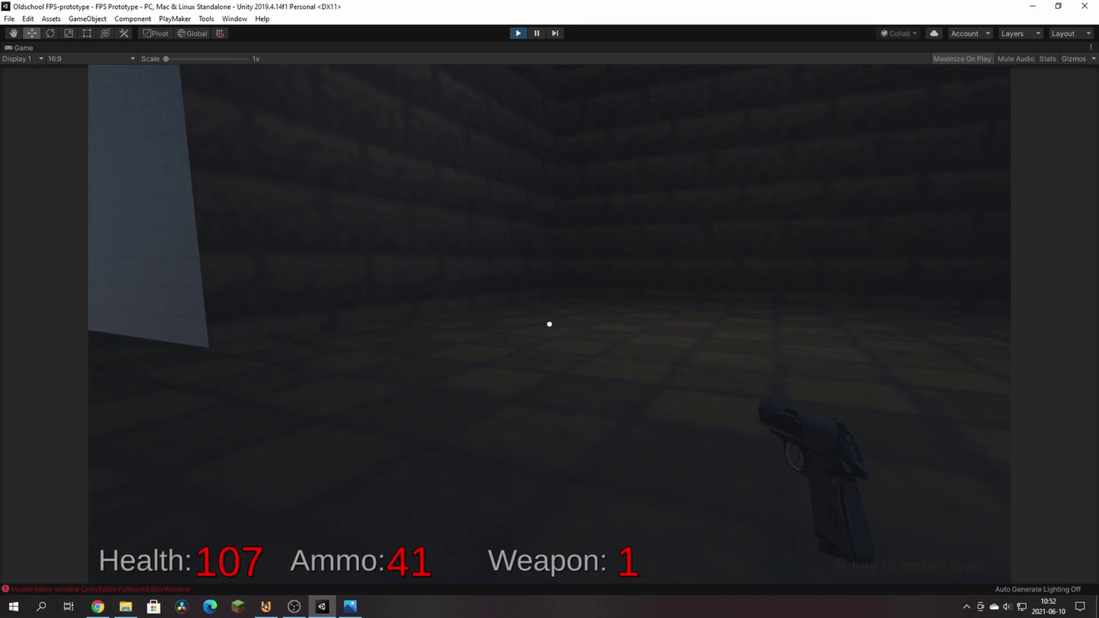
{"action": "key", "text": "Escape"}
{"action": "left_click", "coordinate": [518, 35]}
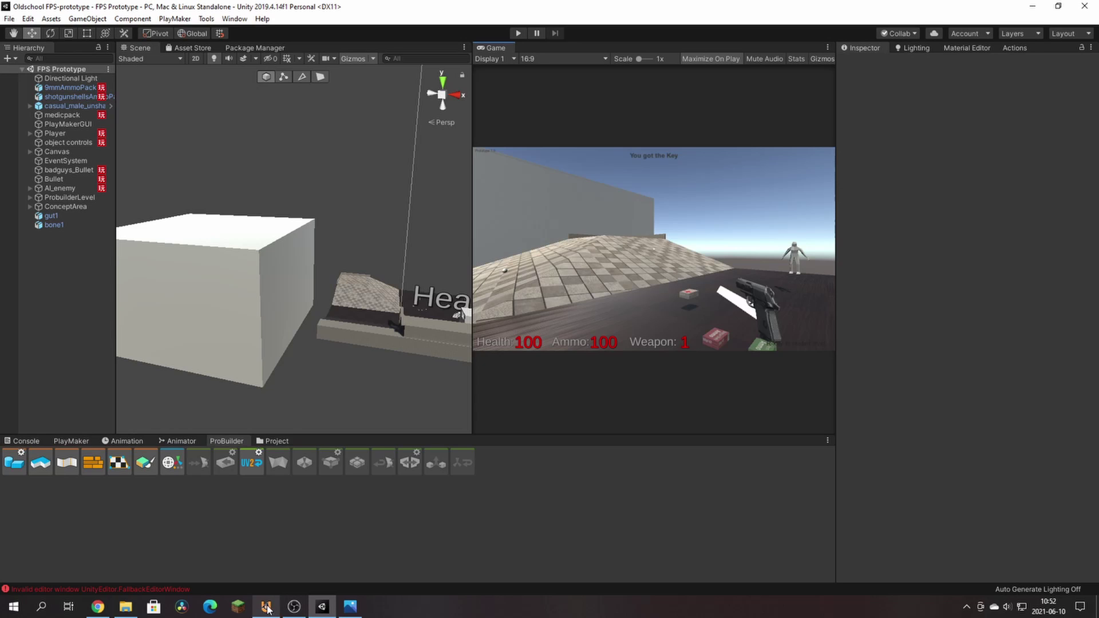
Switch to UPBGE and examine the textured Grunt model from the front and side.
{"action": "left_click", "coordinate": [266, 608]}
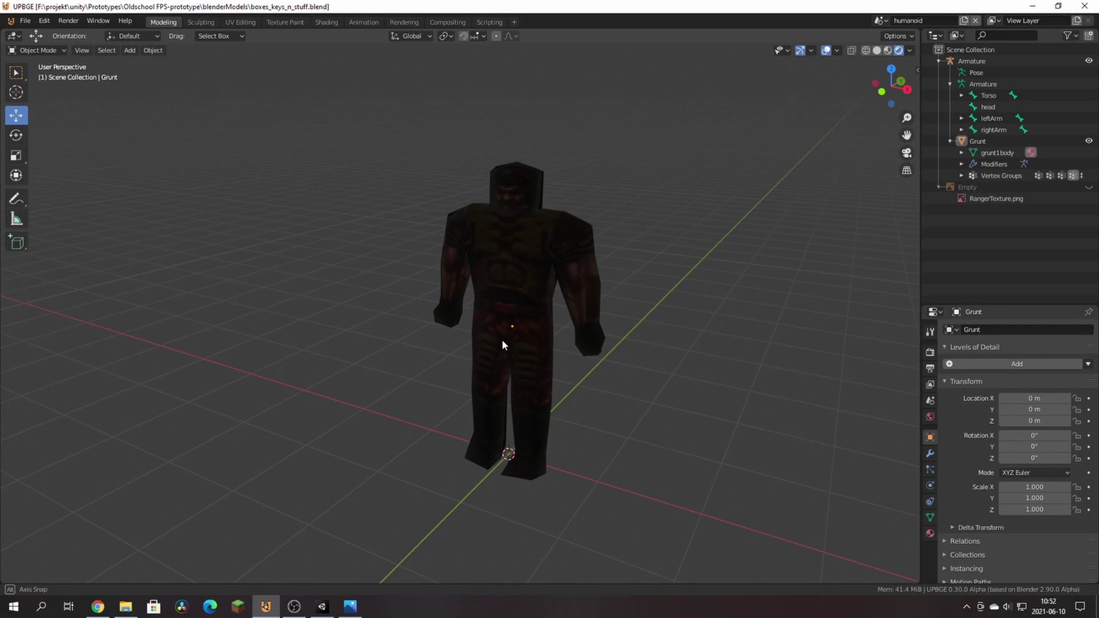
{"action": "mouse_move", "coordinate": [503, 343]}
{"action": "middle_mouse_down"}
{"action": "mouse_move", "coordinate": [670, 327]}
{"action": "mouse_move", "coordinate": [660, 228]}
{"action": "mouse_move", "coordinate": [523, 314]}
{"action": "mouse_move", "coordinate": [523, 346]}
{"action": "middle_mouse_up"}
{"action": "scroll", "coordinate": [633, 355], "scroll_direction": "up", "scroll_amount": 2}
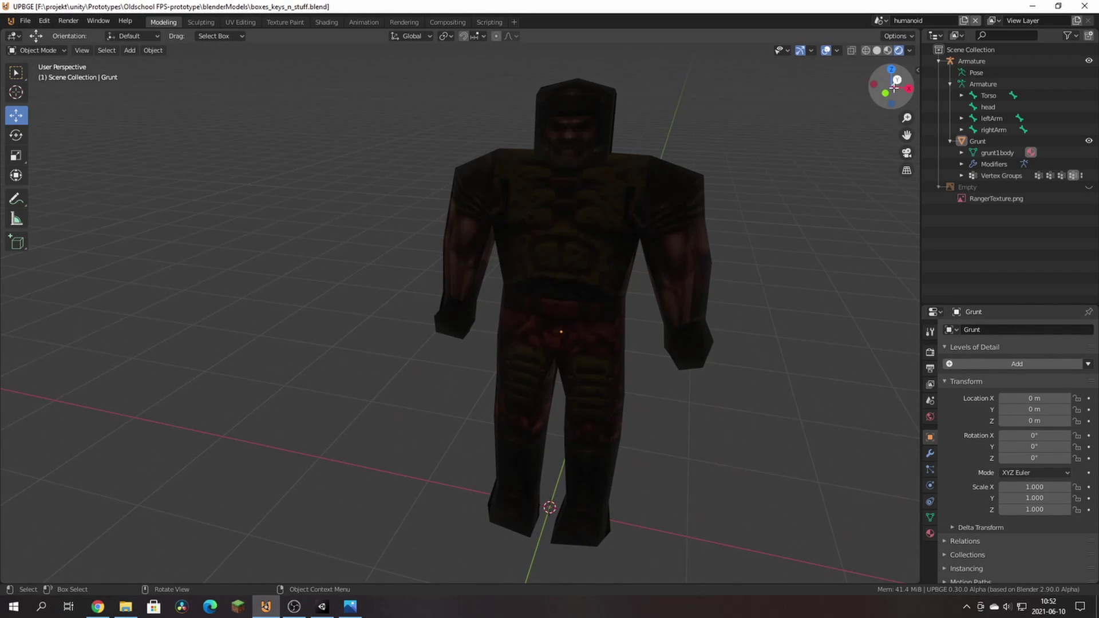
{"action": "left_click_drag", "start_coordinate": [907, 136], "coordinate": [804, 111]}
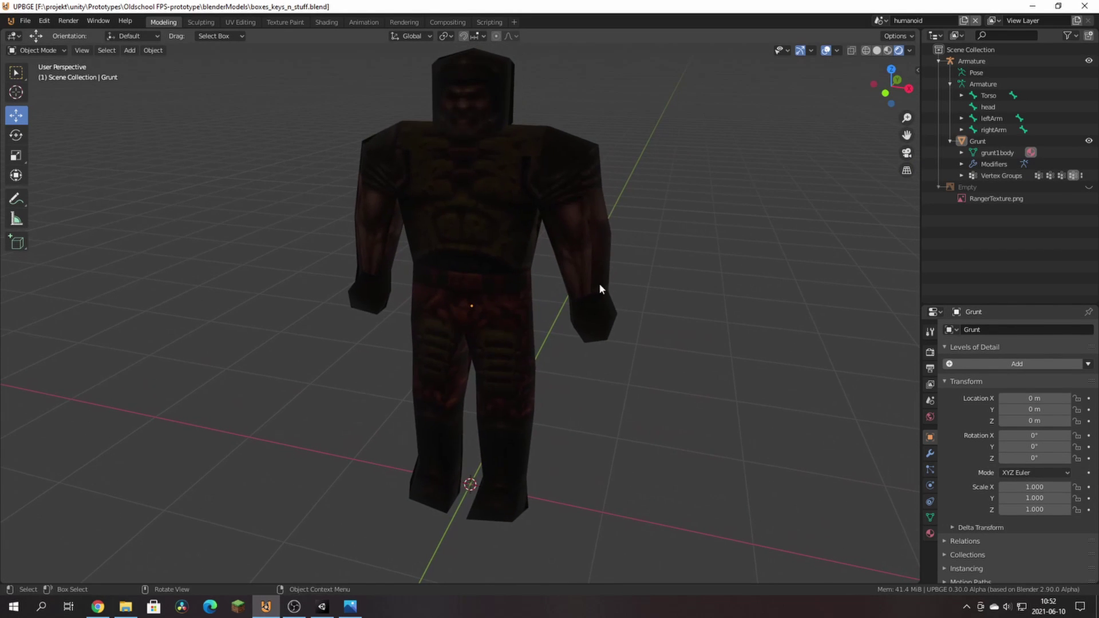
{"action": "middle_click_drag", "start_coordinate": [599, 283], "coordinate": [682, 286]}
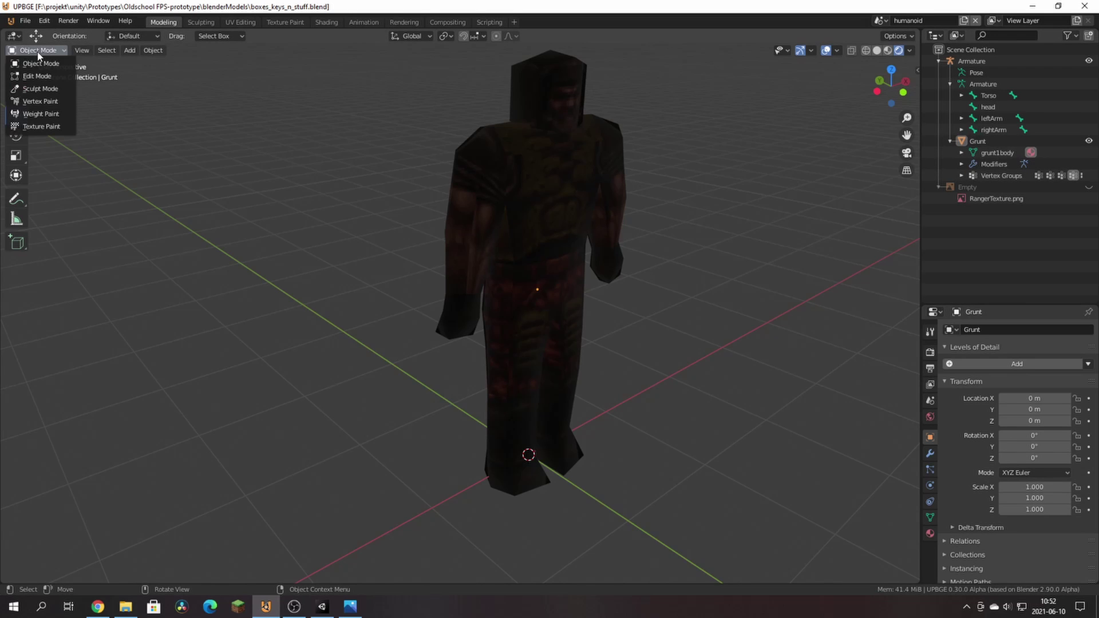
Put the Grunt's armature in Pose Mode and turn on X-ray so its bones show through the mesh.
{"action": "left_click", "coordinate": [974, 61]}
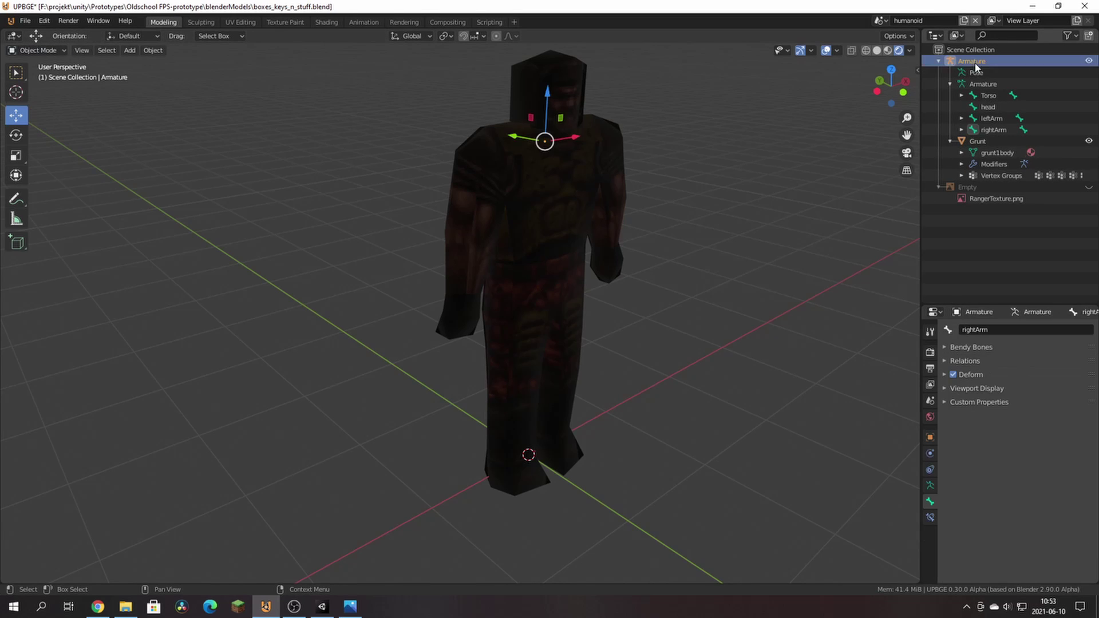
{"action": "left_click", "coordinate": [38, 89]}
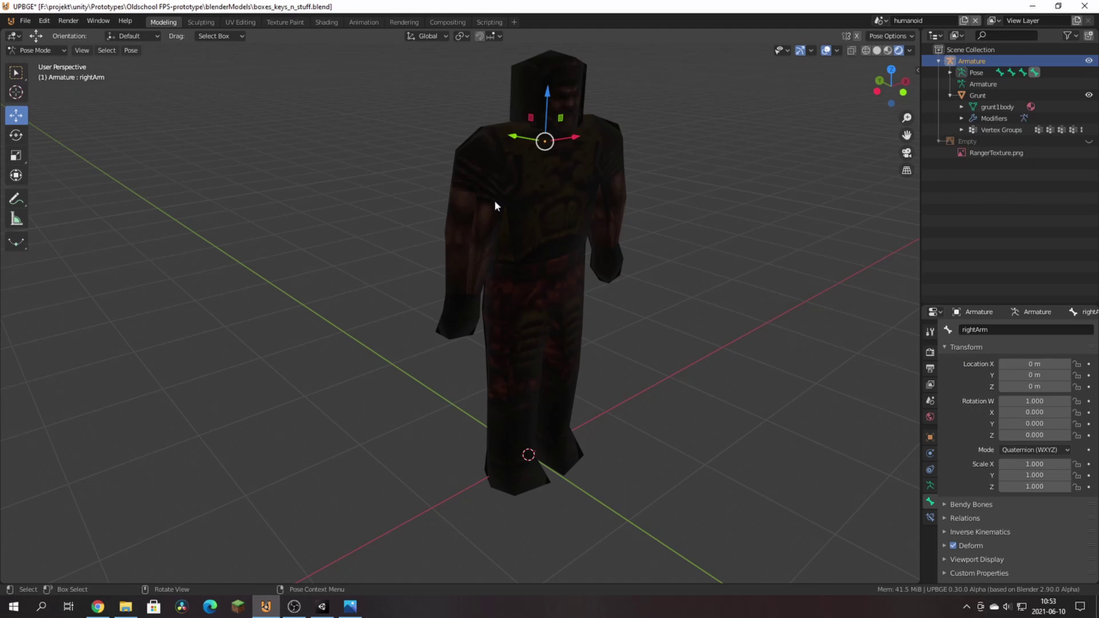
{"action": "left_click", "coordinate": [851, 50]}
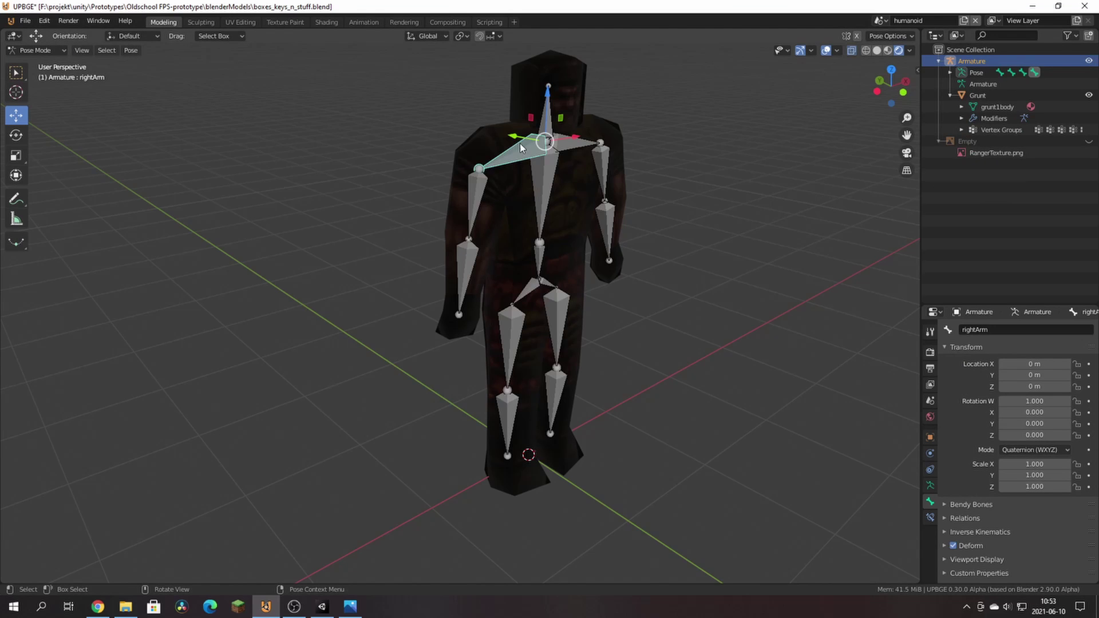
Try rotating the Grunt's right upper arm bone and right leg bone, cancelling each rotation.
{"action": "key", "text": "r"}
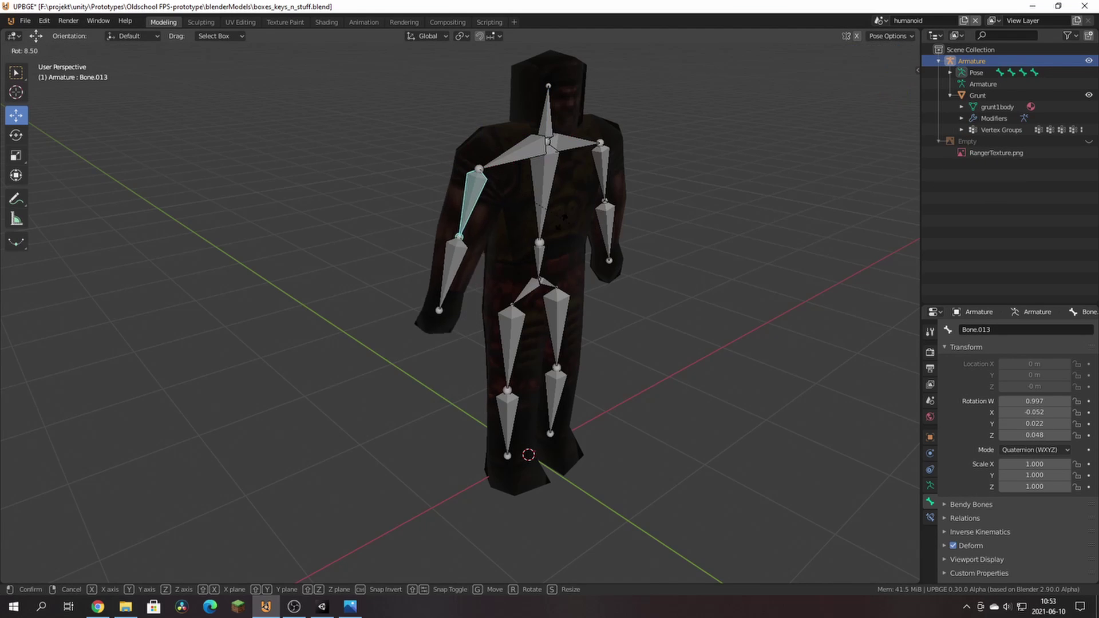
{"action": "right_click", "coordinate": [525, 305]}
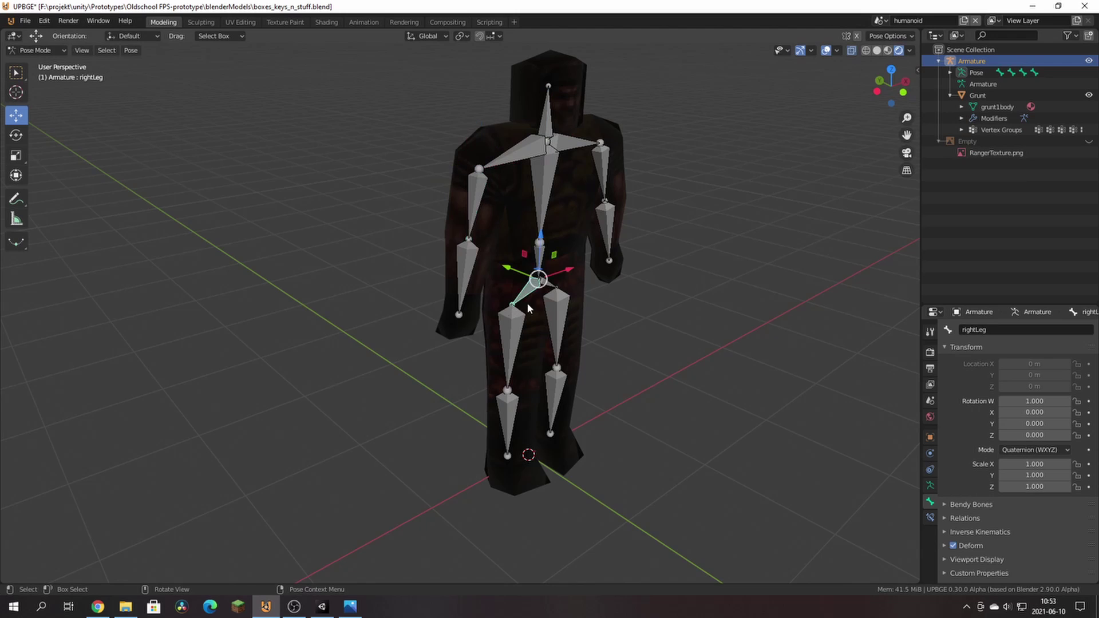
{"action": "key", "text": "r"}
{"action": "right_click", "coordinate": [544, 304]}
Try bending the right leg by rotating its upper bone and turning its lower bone 43.5°, and undo both rotations.
{"action": "key", "text": "r"}
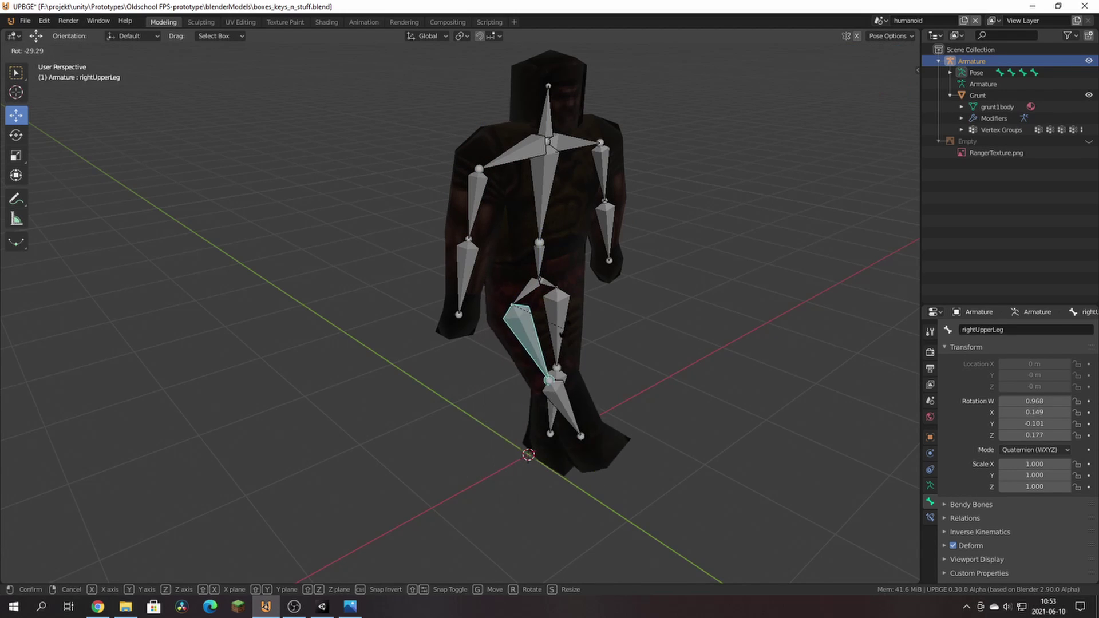
{"action": "left_click", "coordinate": [564, 407]}
{"action": "key", "text": "ctrl+z"}
{"action": "left_click", "coordinate": [585, 434]}
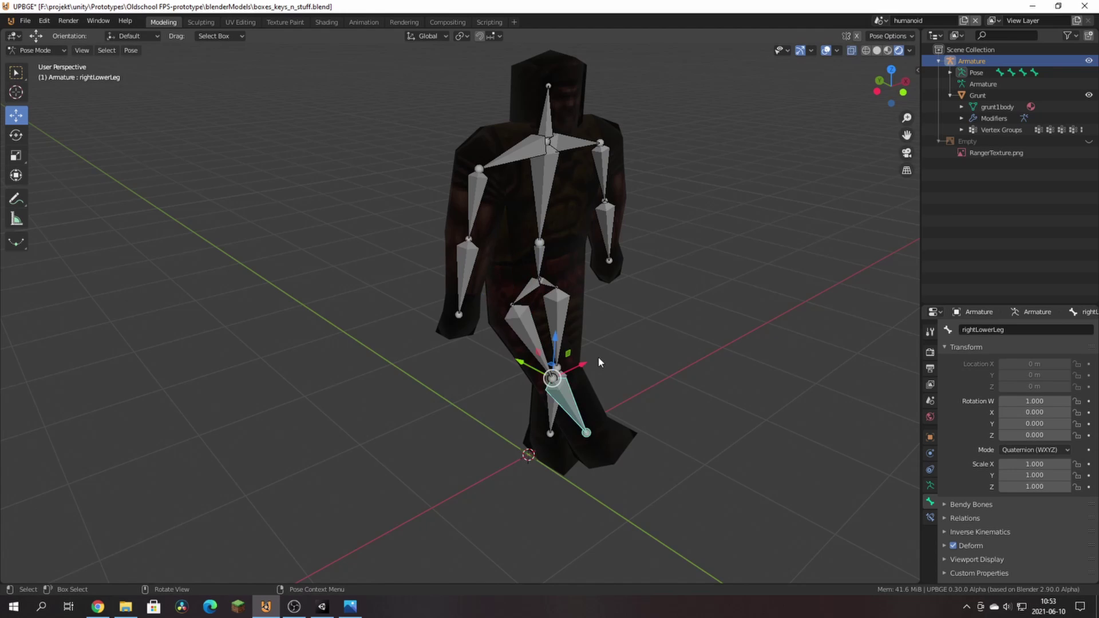
{"action": "key", "text": "r"}
{"action": "left_click", "coordinate": [645, 360]}
{"action": "right_click", "coordinate": [646, 356]}
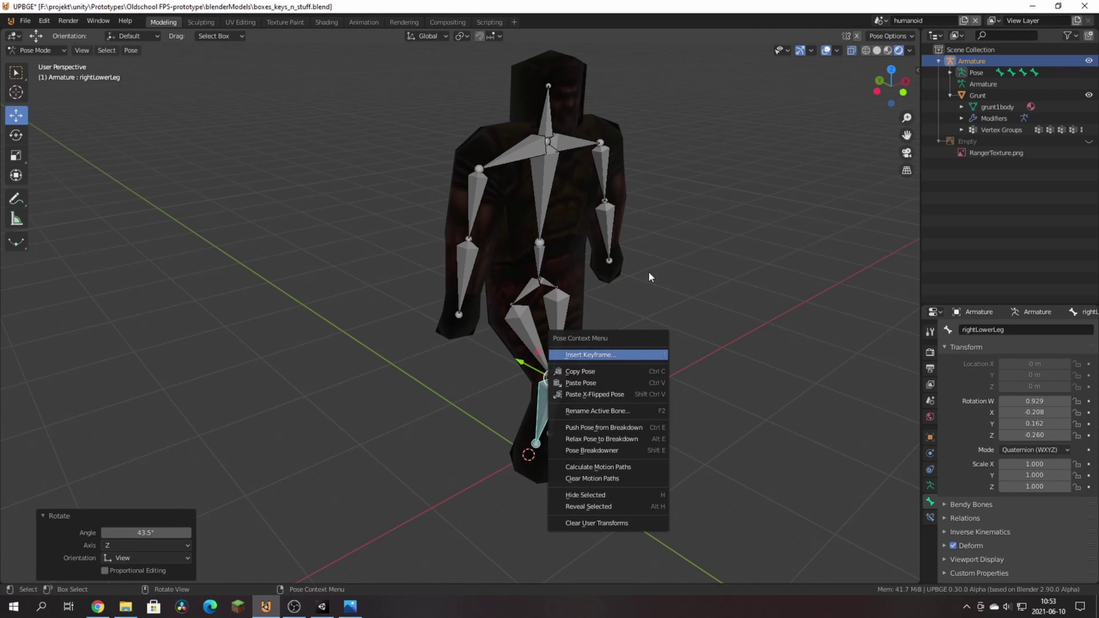
{"action": "key", "text": "Escape"}
{"action": "key", "text": "ctrl+z"}
{"action": "key", "text": "ctrl+z"}
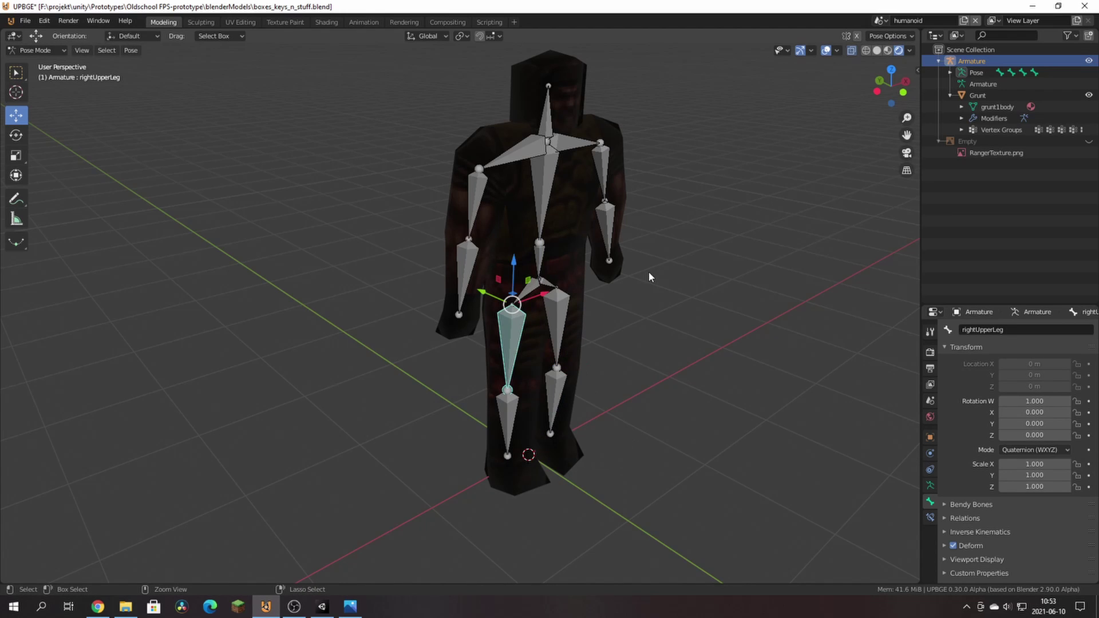
Compare the rigged Grunt with the placeholder enemy in Unity, and put the Grunt's armature in Edit Mode.
{"action": "left_click", "coordinate": [694, 301]}
{"action": "middle_click_drag", "start_coordinate": [704, 291], "coordinate": [622, 278]}
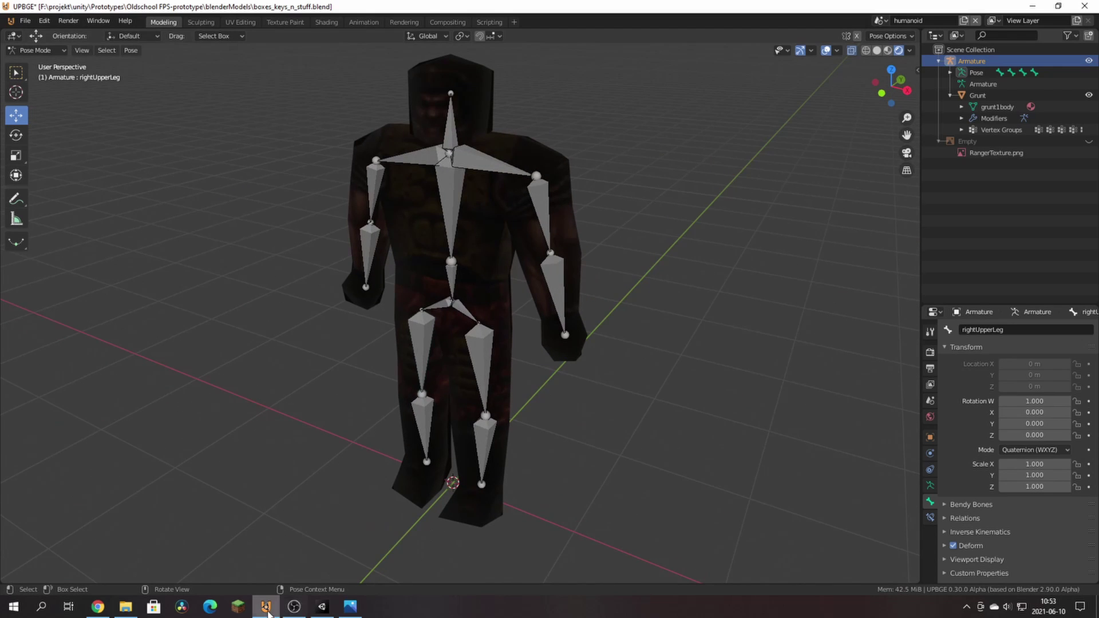
{"action": "left_click", "coordinate": [323, 608]}
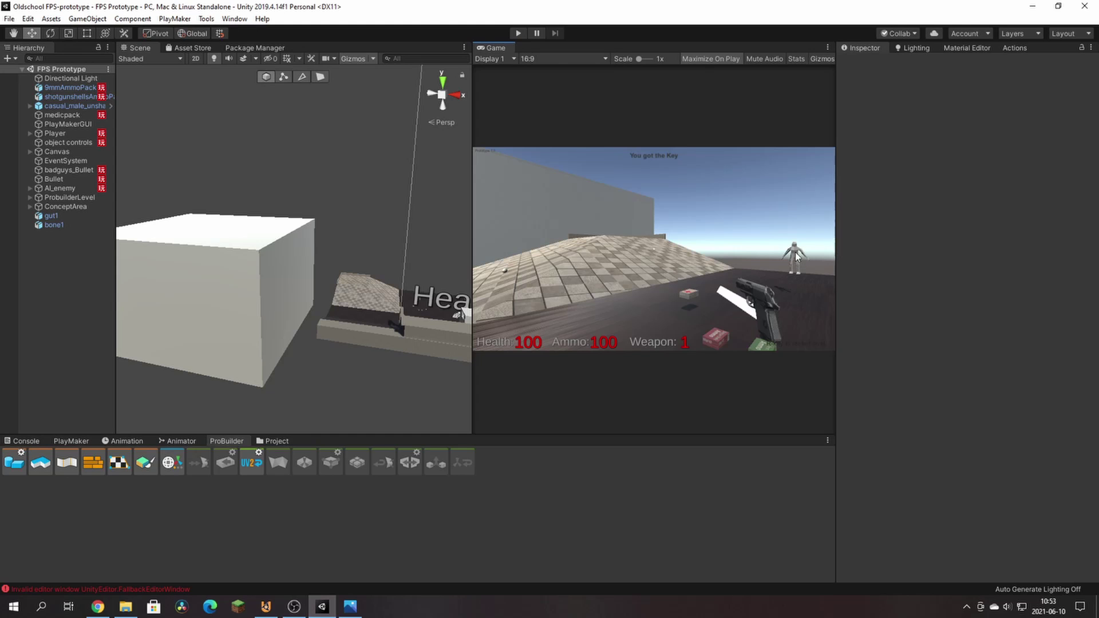
{"action": "left_click", "coordinate": [265, 604]}
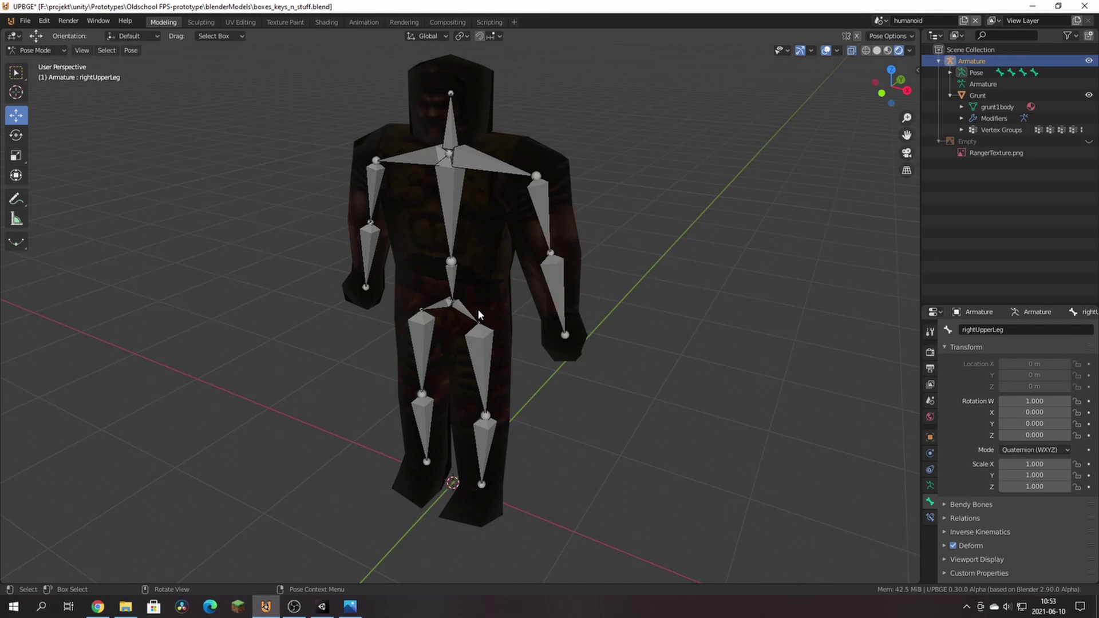
{"action": "middle_click_drag", "start_coordinate": [489, 266], "coordinate": [489, 217]}
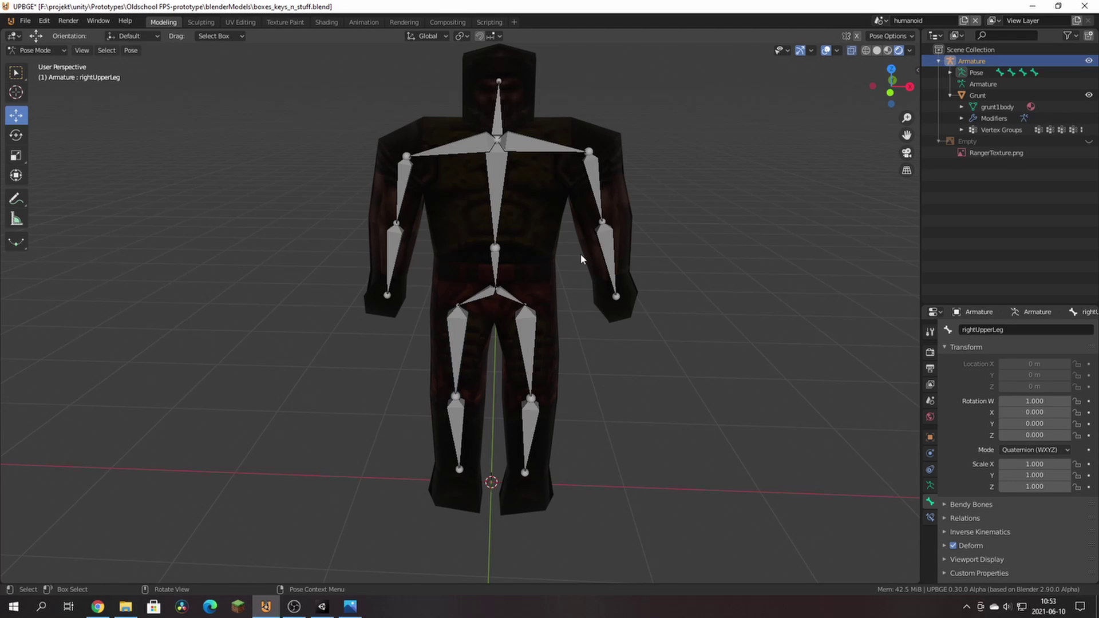
{"action": "key", "text": "Tab"}
{"action": "mouse_move", "coordinate": [582, 220]}
{"action": "middle_mouse_down"}
{"action": "mouse_move", "coordinate": [587, 206]}
{"action": "mouse_move", "coordinate": [410, 231]}
{"action": "mouse_move", "coordinate": [535, 235]}
{"action": "mouse_move", "coordinate": [628, 224]}
{"action": "mouse_move", "coordinate": [641, 188]}
{"action": "mouse_move", "coordinate": [570, 218]}
{"action": "mouse_move", "coordinate": [666, 228]}
{"action": "mouse_move", "coordinate": [518, 223]}
{"action": "mouse_move", "coordinate": [678, 224]}
{"action": "mouse_move", "coordinate": [594, 225]}
{"action": "middle_mouse_up"}
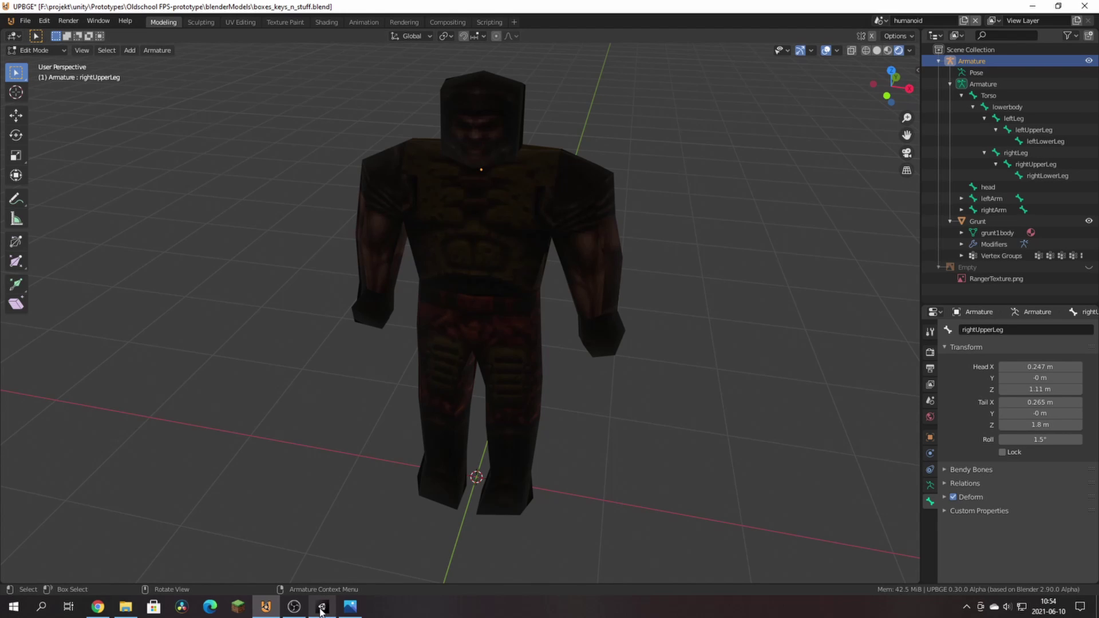
Switch to the Foton image viewer and examine the NewGameDevelopment.png picture.
{"action": "mouse_move", "coordinate": [350, 609]}
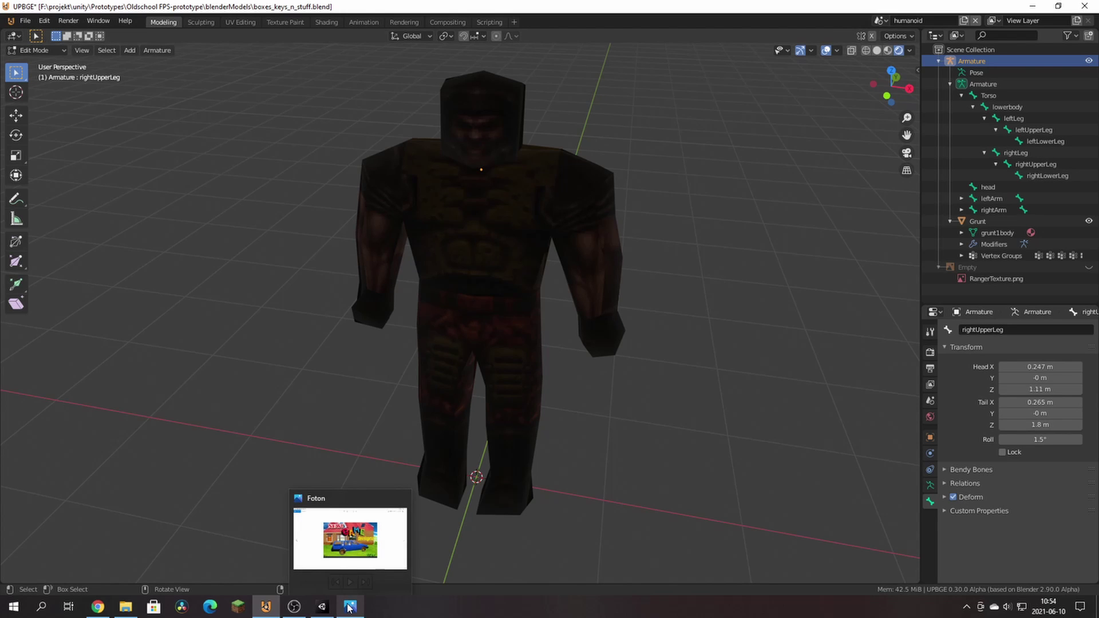
{"action": "left_click", "coordinate": [351, 608]}
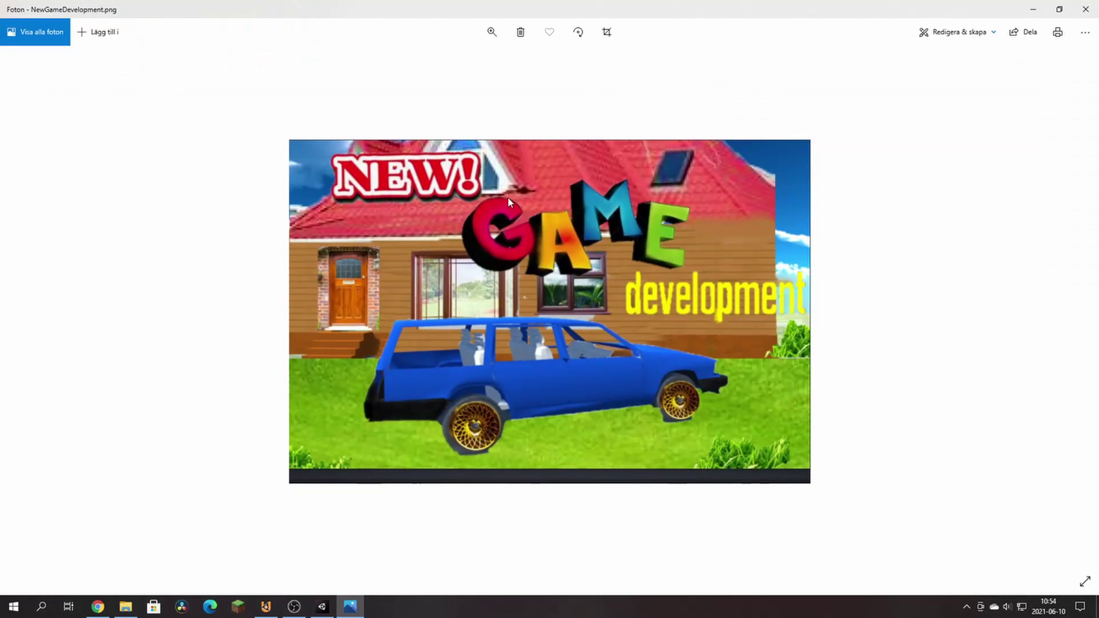
{"action": "scroll", "coordinate": [446, 285], "scroll_direction": "down", "scroll_amount": 2}
{"action": "scroll", "coordinate": [464, 341], "scroll_direction": "up", "scroll_amount": 2}
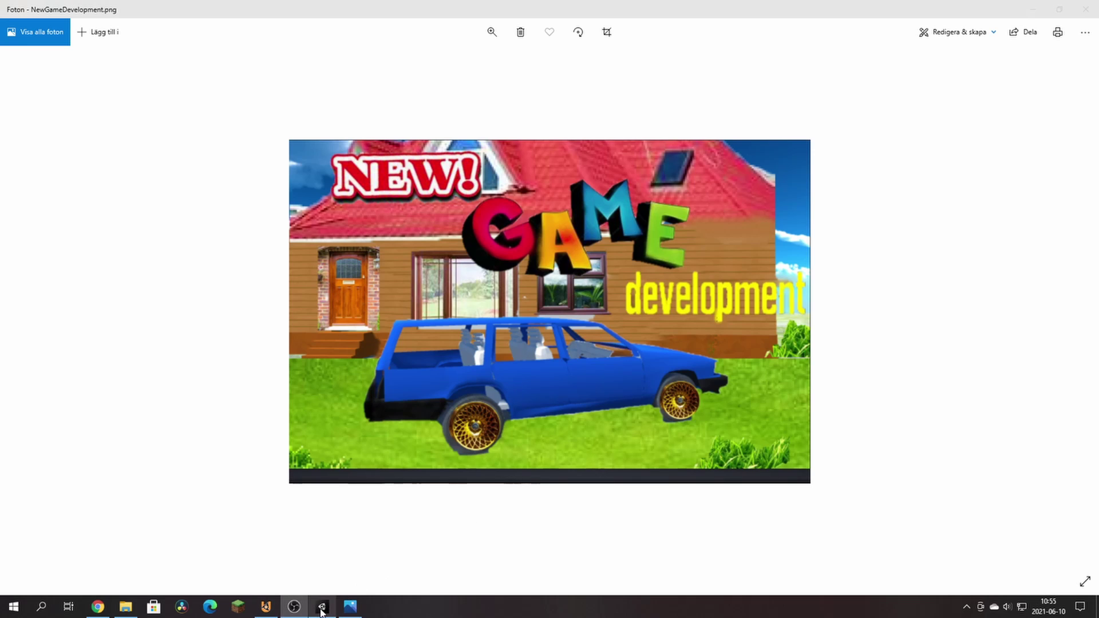
Return to Unity and look over the level in the Scene view, checking NewGameDevelopment.png in Foton once more.
{"action": "left_click", "coordinate": [323, 608]}
{"action": "mouse_move", "coordinate": [226, 245]}
{"action": "left_mouse_down", "text": "alt"}
{"action": "mouse_move", "coordinate": [290, 252]}
{"action": "mouse_move", "coordinate": [229, 258]}
{"action": "mouse_move", "coordinate": [240, 259]}
{"action": "left_mouse_up", "text": "alt"}
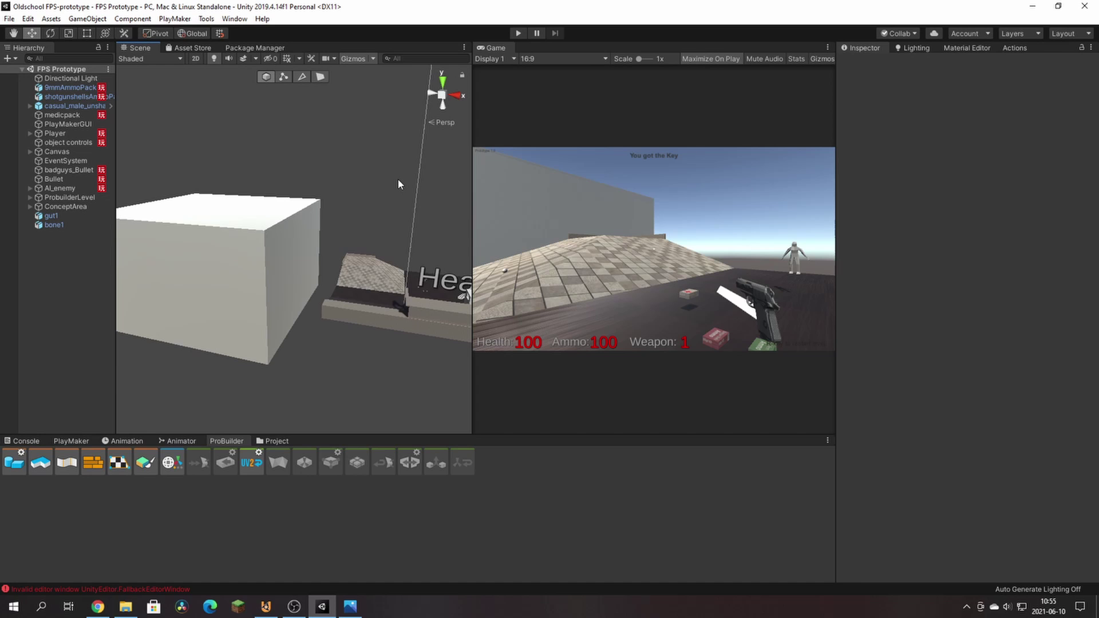
{"action": "left_click", "coordinate": [350, 606]}
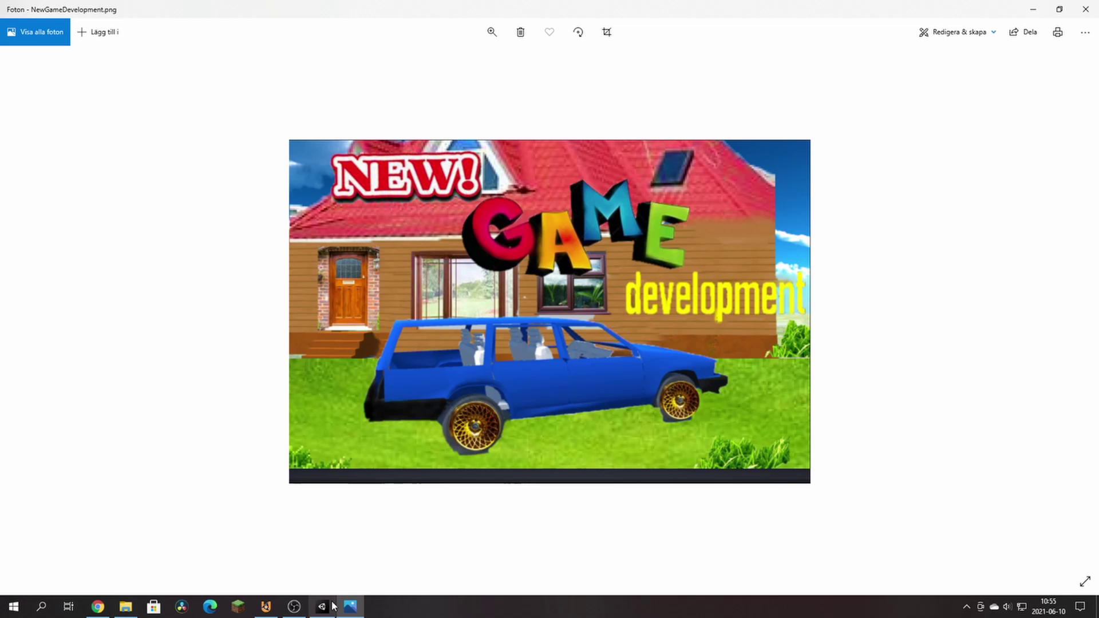
{"action": "left_click", "coordinate": [314, 611]}
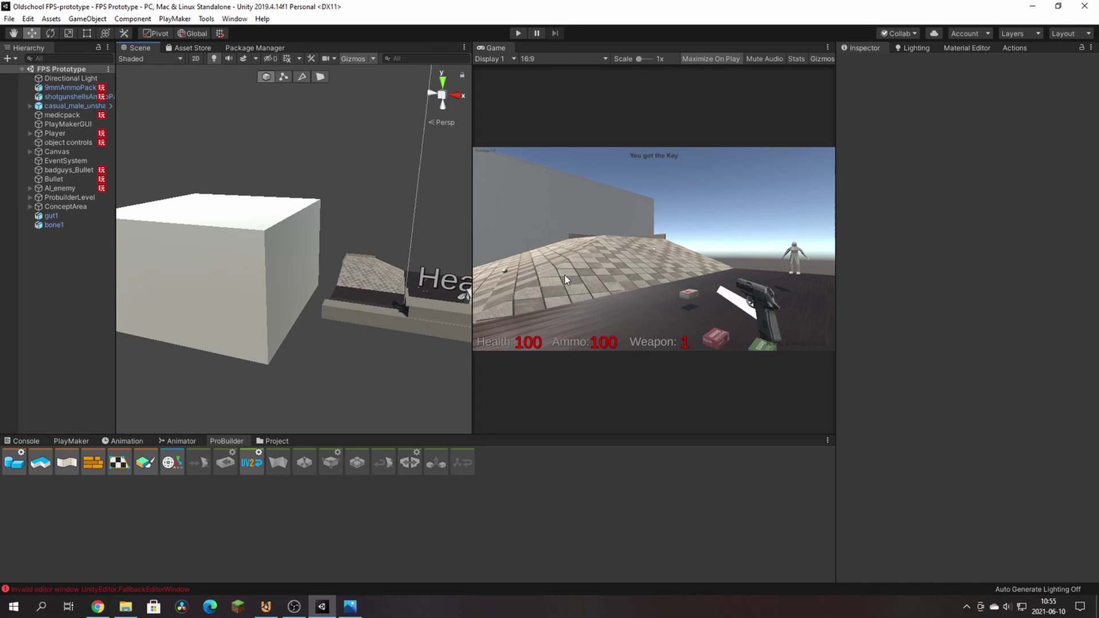
{"action": "mouse_move", "coordinate": [318, 271]}
{"action": "middle_mouse_down"}
{"action": "mouse_move", "coordinate": [351, 285]}
{"action": "mouse_move", "coordinate": [195, 261]}
{"action": "middle_mouse_up"}
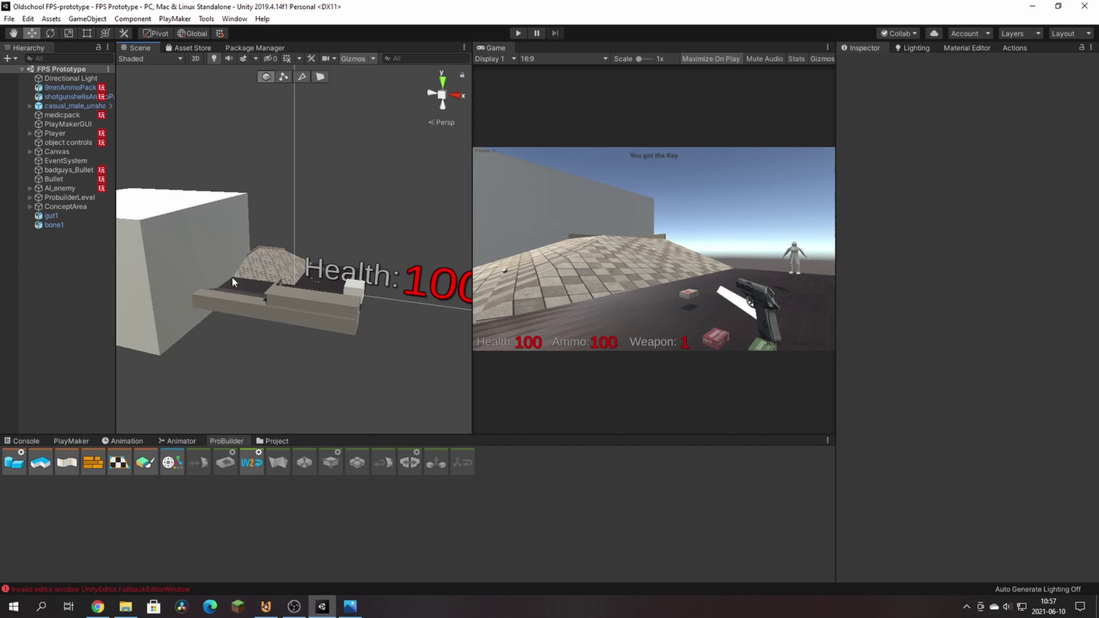
{"action": "middle_click_drag", "start_coordinate": [255, 304], "coordinate": [318, 304]}
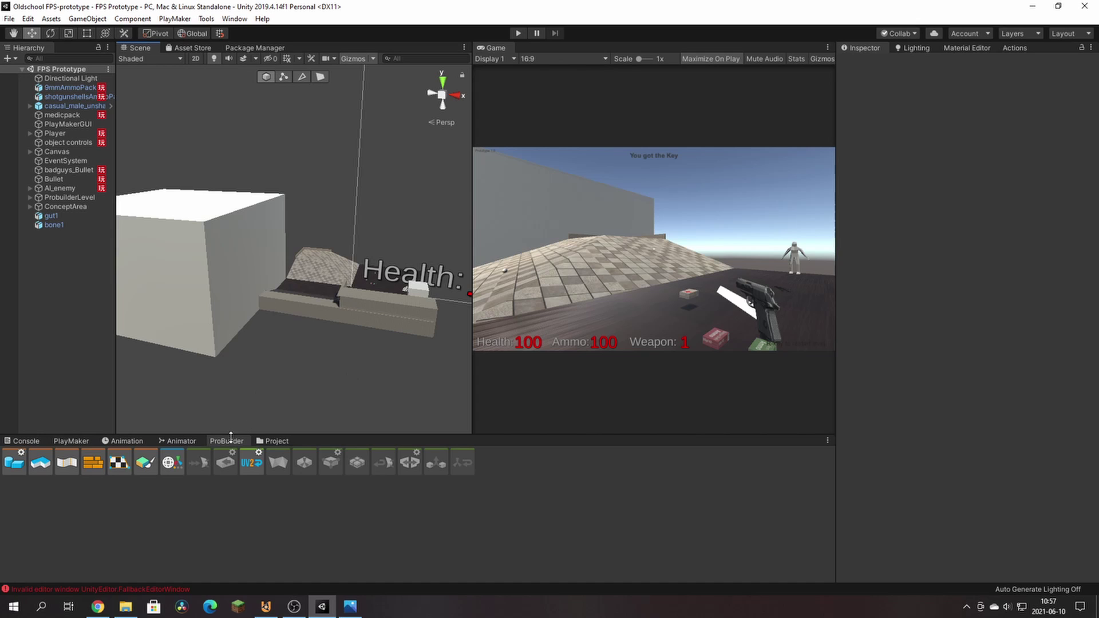
Show the PlayMaker editor, enlarge its area, and display the Player object's Movement FSM.
{"action": "left_click", "coordinate": [76, 442]}
{"action": "left_click_drag", "start_coordinate": [98, 434], "coordinate": [98, 388]}
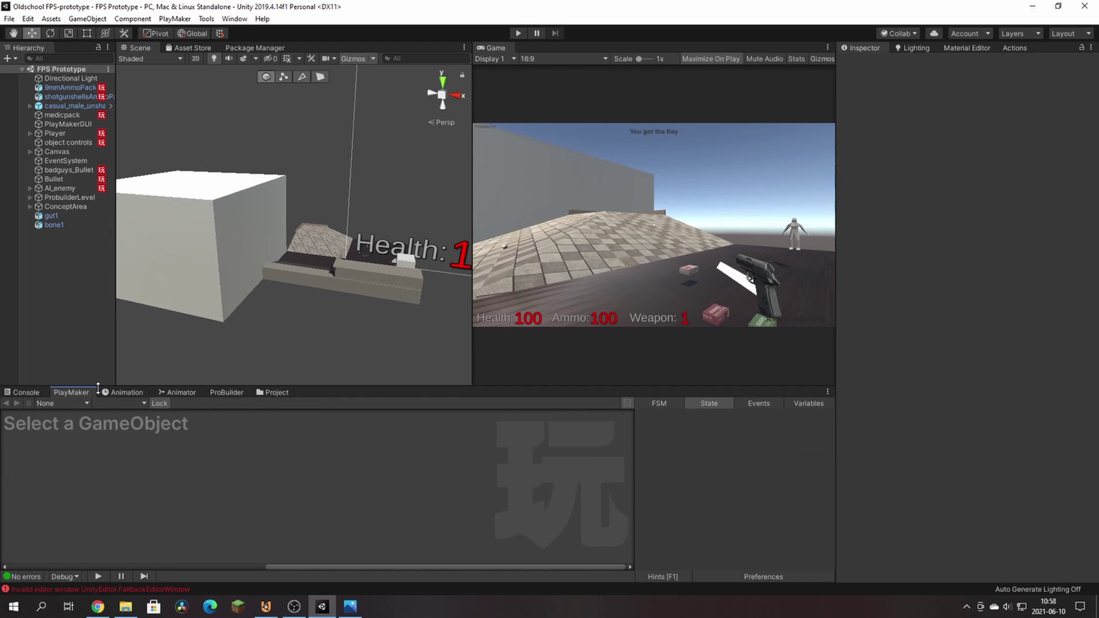
{"action": "left_click", "coordinate": [80, 107]}
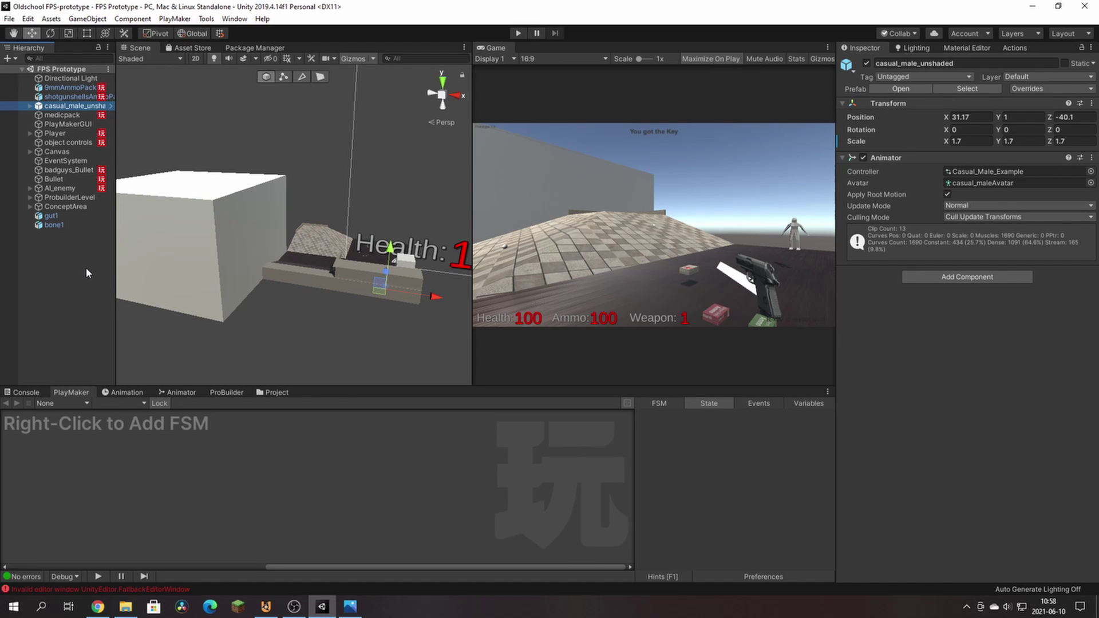
{"action": "left_click", "coordinate": [55, 133]}
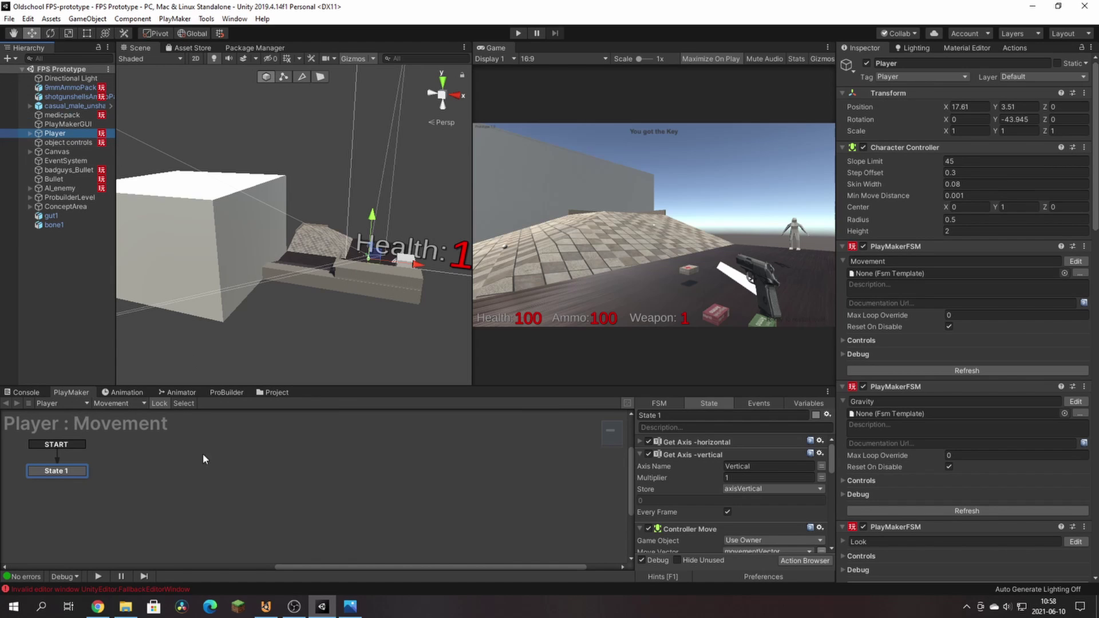
{"action": "left_click_drag", "start_coordinate": [201, 387], "coordinate": [202, 353]}
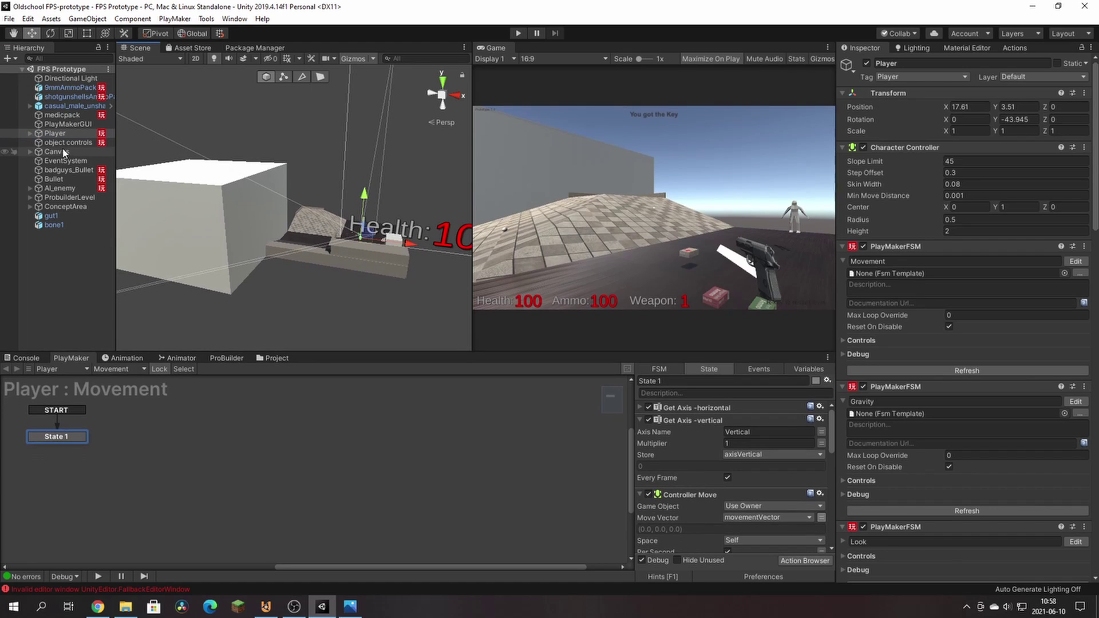
Review the Player's Movement FSM by selecting State 1 and reading through its actions down to the Set Vector3 XYZ entries.
{"action": "left_click", "coordinate": [138, 369]}
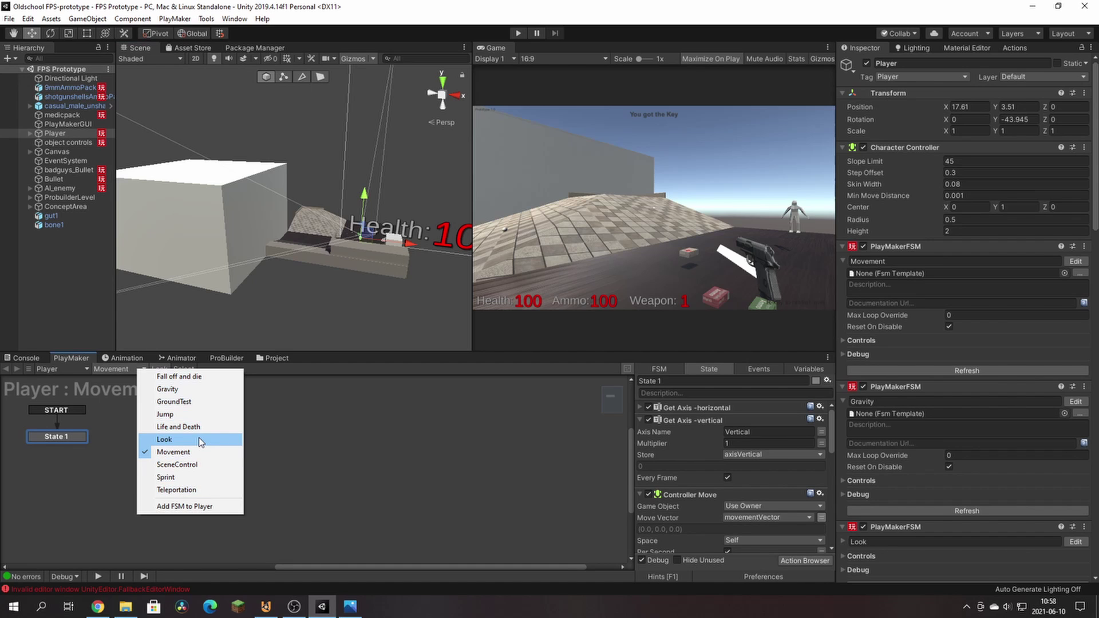
{"action": "left_click", "coordinate": [173, 452]}
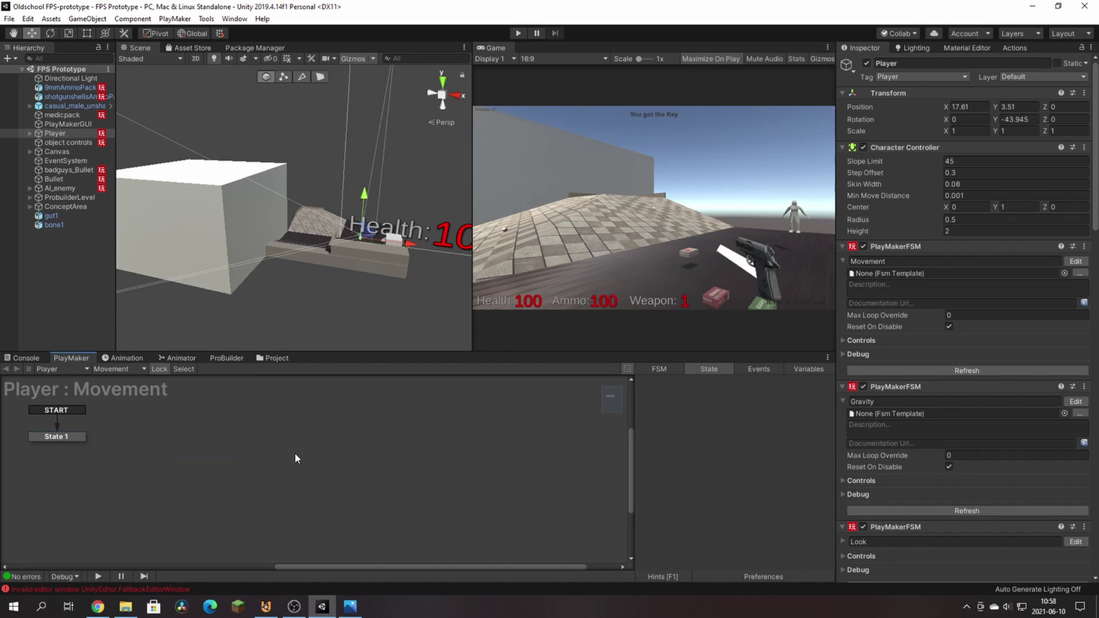
{"action": "left_click", "coordinate": [47, 411]}
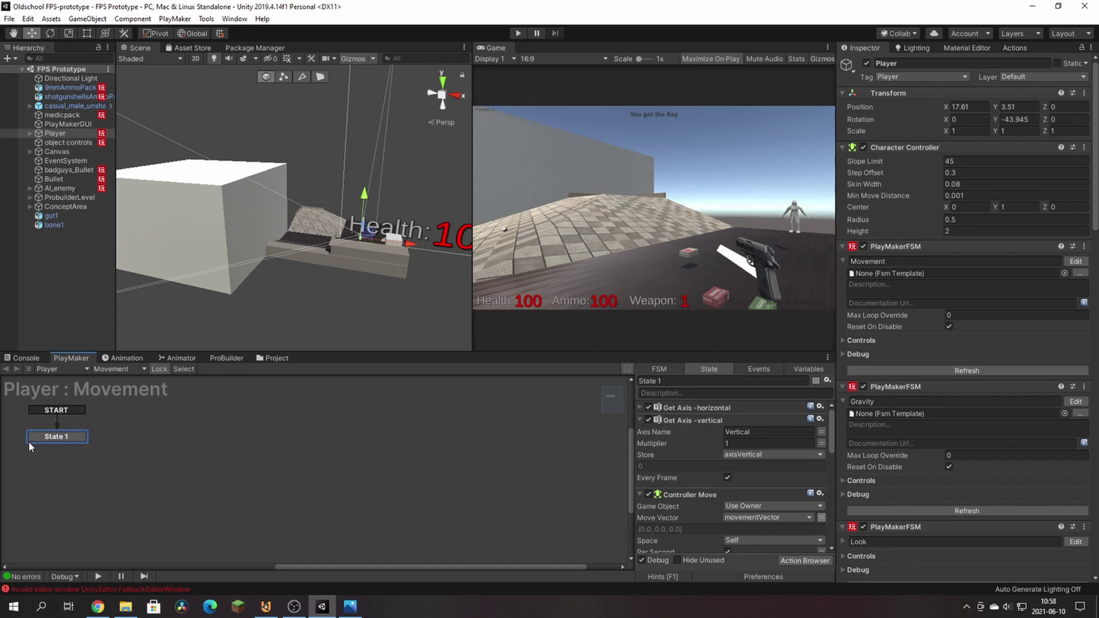
{"action": "scroll", "coordinate": [699, 442], "scroll_direction": "down", "scroll_amount": 5}
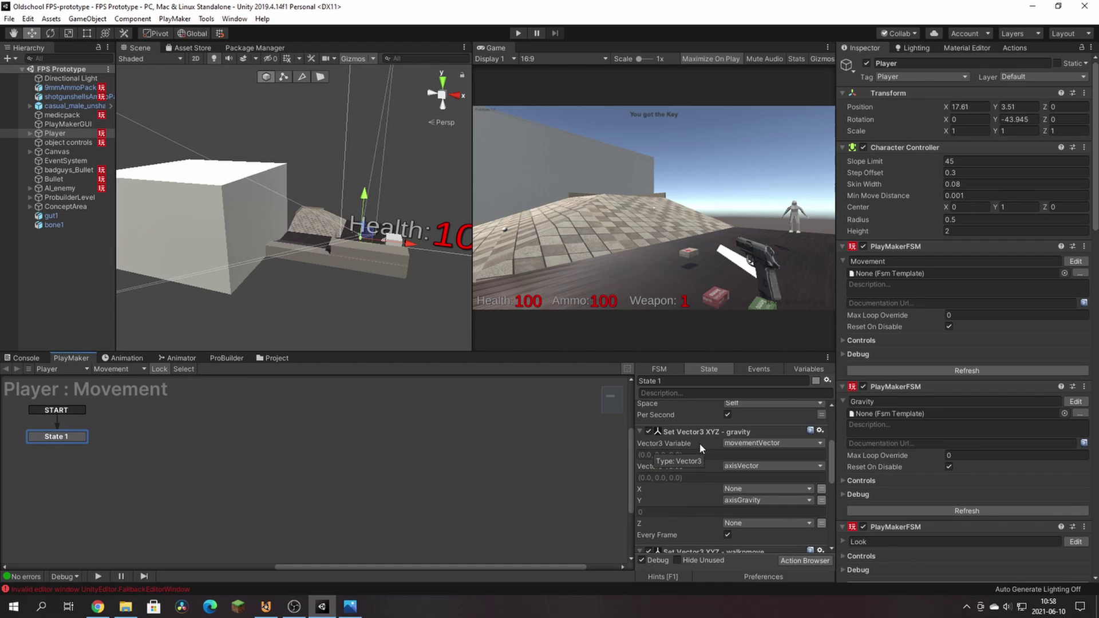
Show the Player's Life and Death FSM and inspect the actions of its Take down HP and HP and Death states.
{"action": "left_click", "coordinate": [117, 371]}
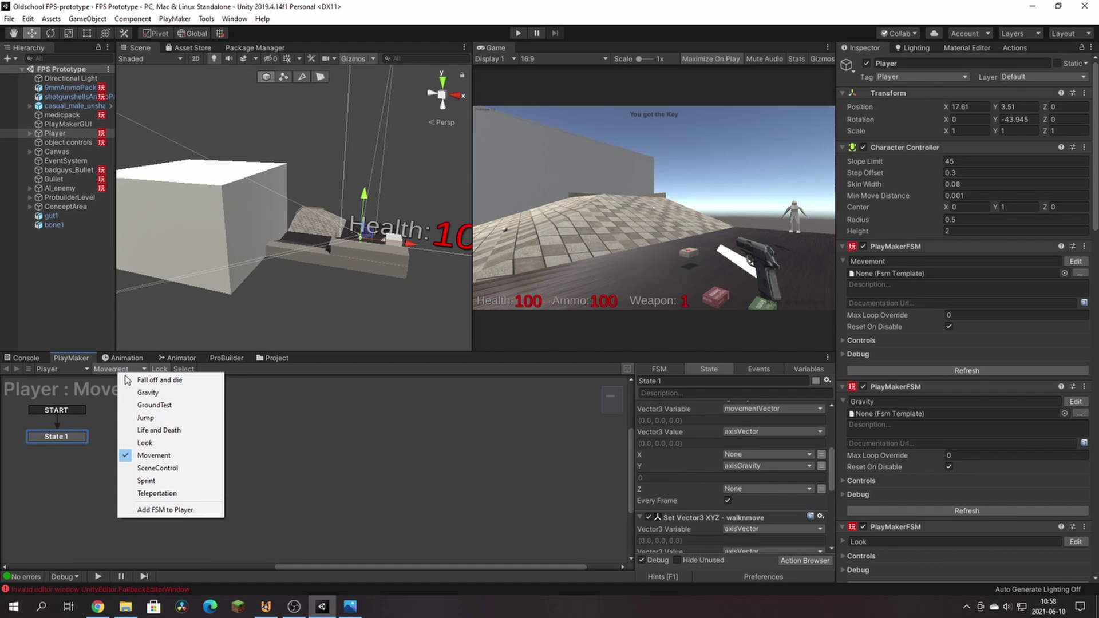
{"action": "left_click", "coordinate": [187, 431]}
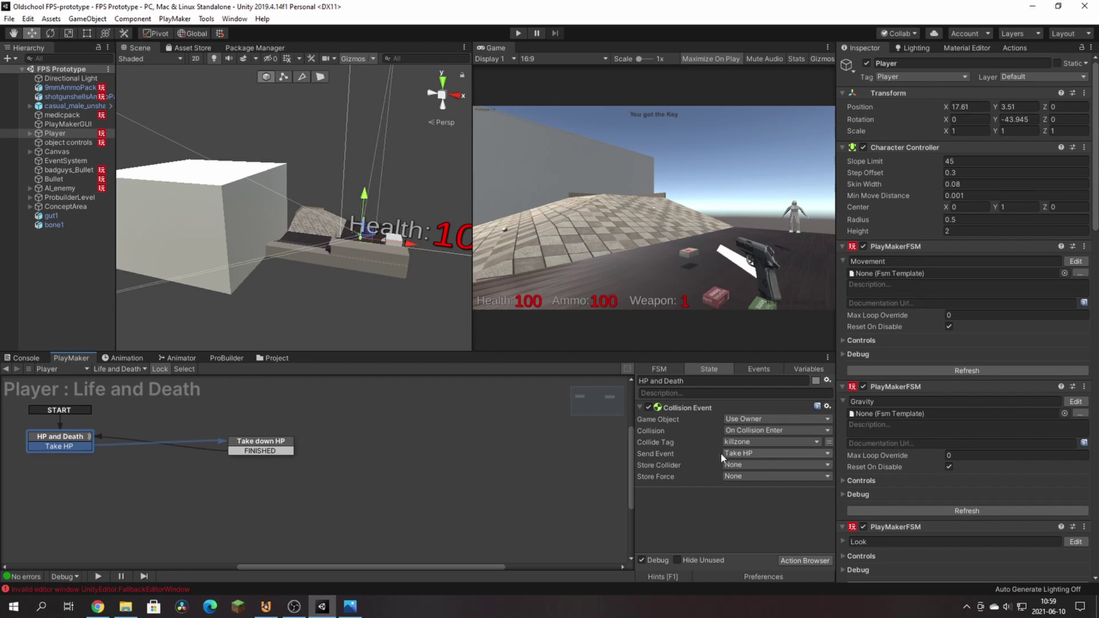
{"action": "left_click", "coordinate": [258, 445]}
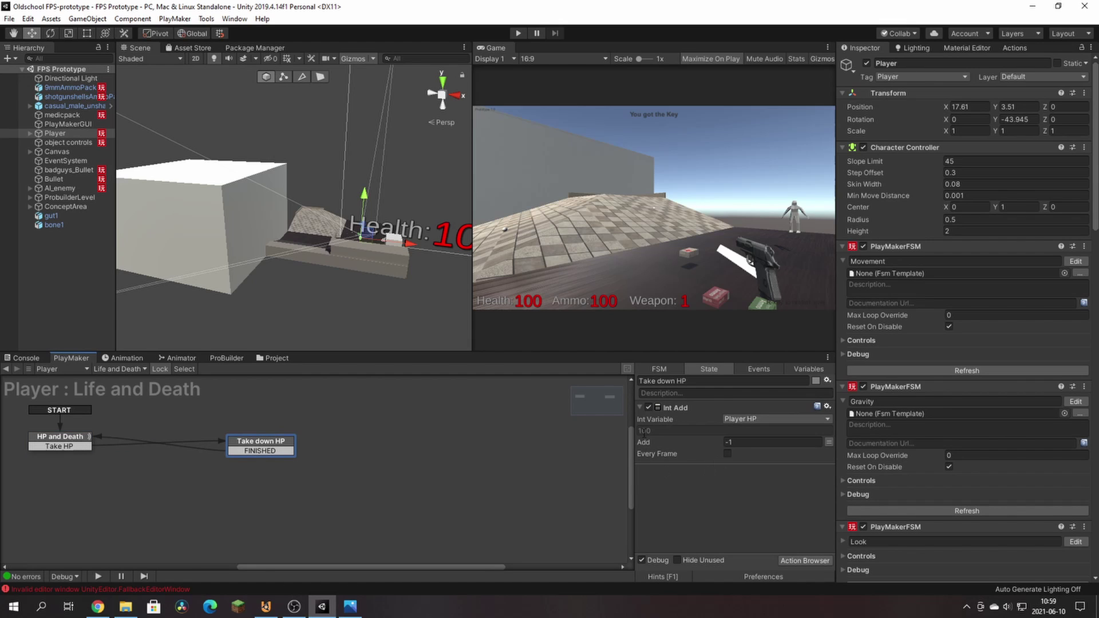
{"action": "left_click", "coordinate": [731, 442]}
{"action": "left_click", "coordinate": [70, 444]}
{"action": "left_click", "coordinate": [120, 369]}
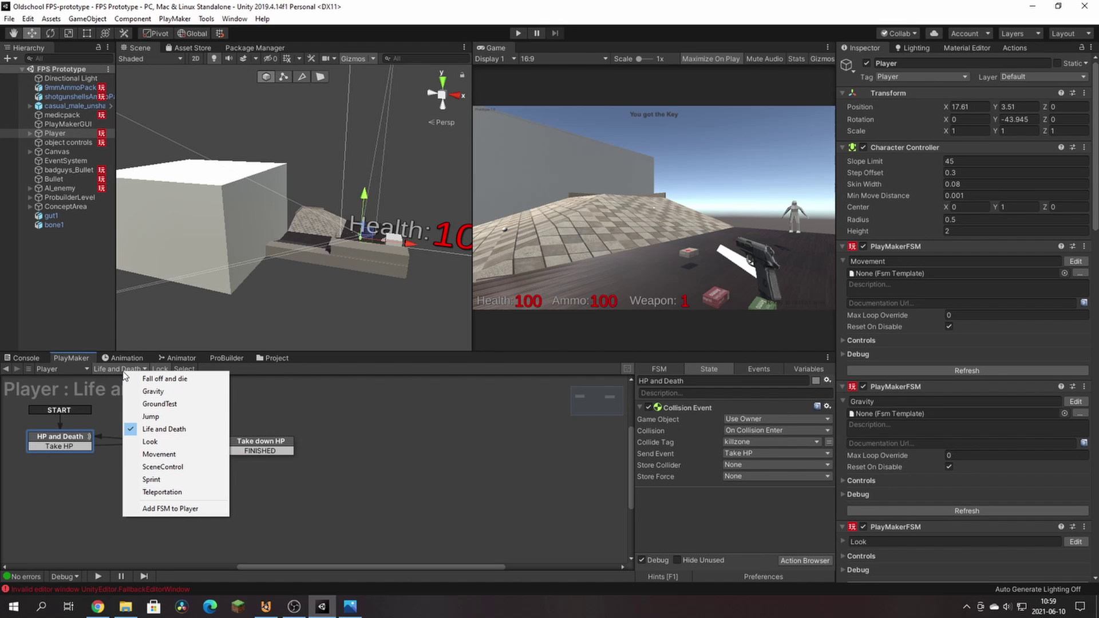
{"action": "left_click", "coordinate": [108, 368]}
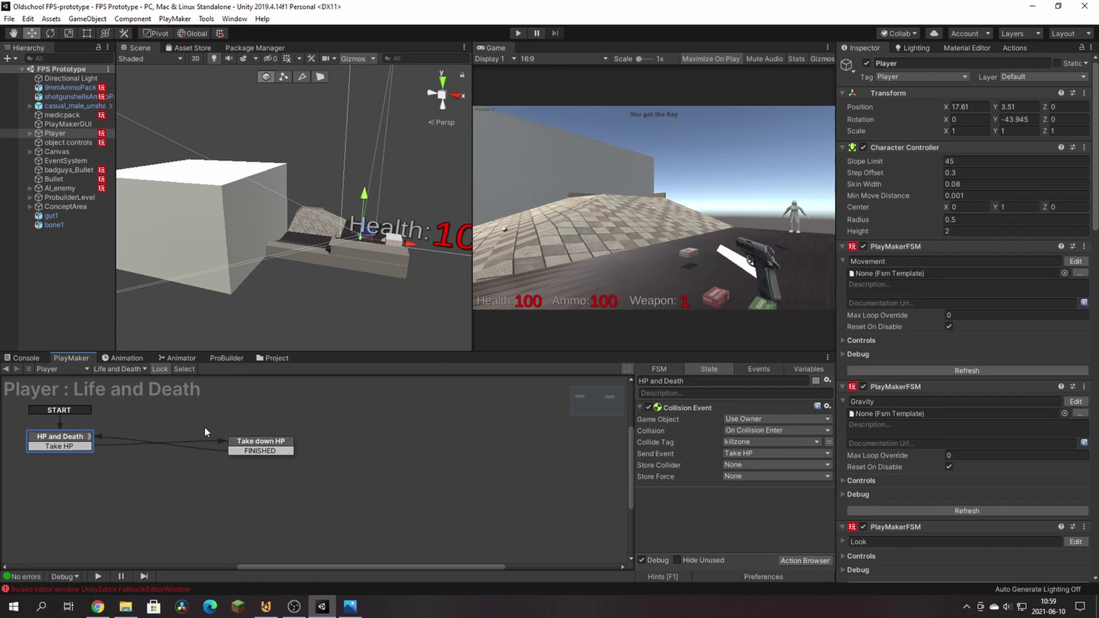
Expand AI_enemy in the scene hierarchy and display the FSM of its Sensor child.
{"action": "left_click", "coordinate": [58, 188]}
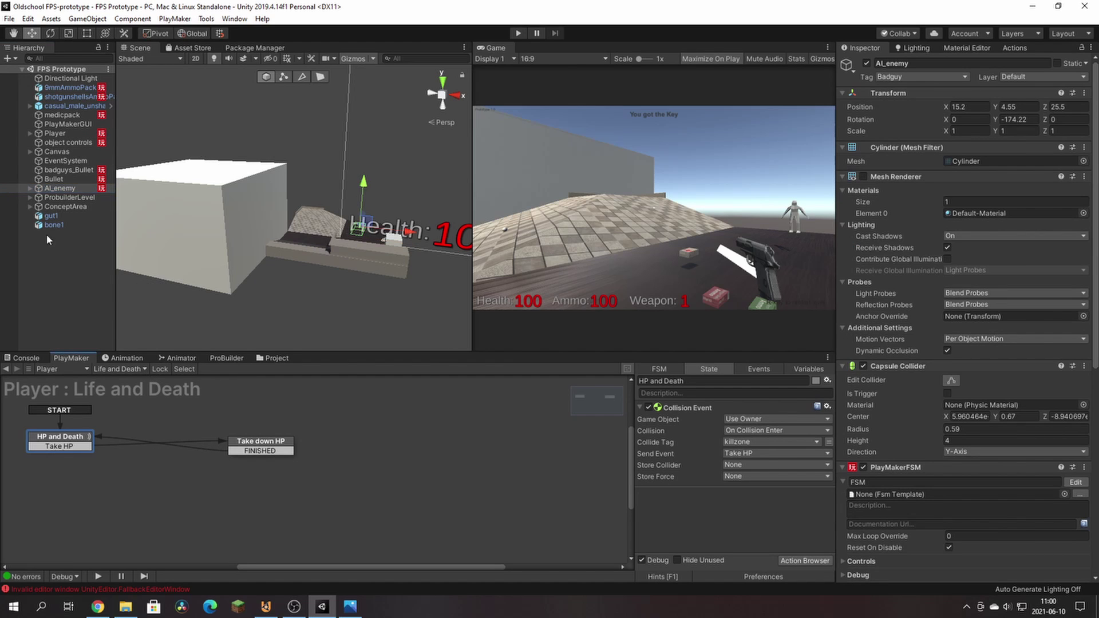
{"action": "left_click", "coordinate": [30, 188]}
{"action": "left_click", "coordinate": [68, 189]}
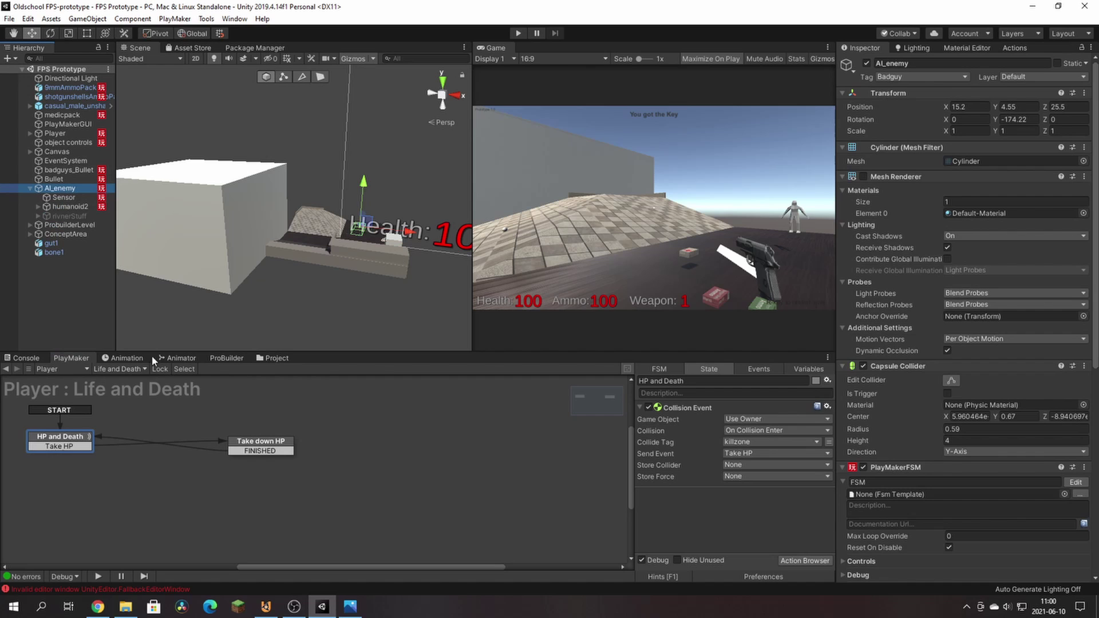
{"action": "left_click", "coordinate": [63, 197]}
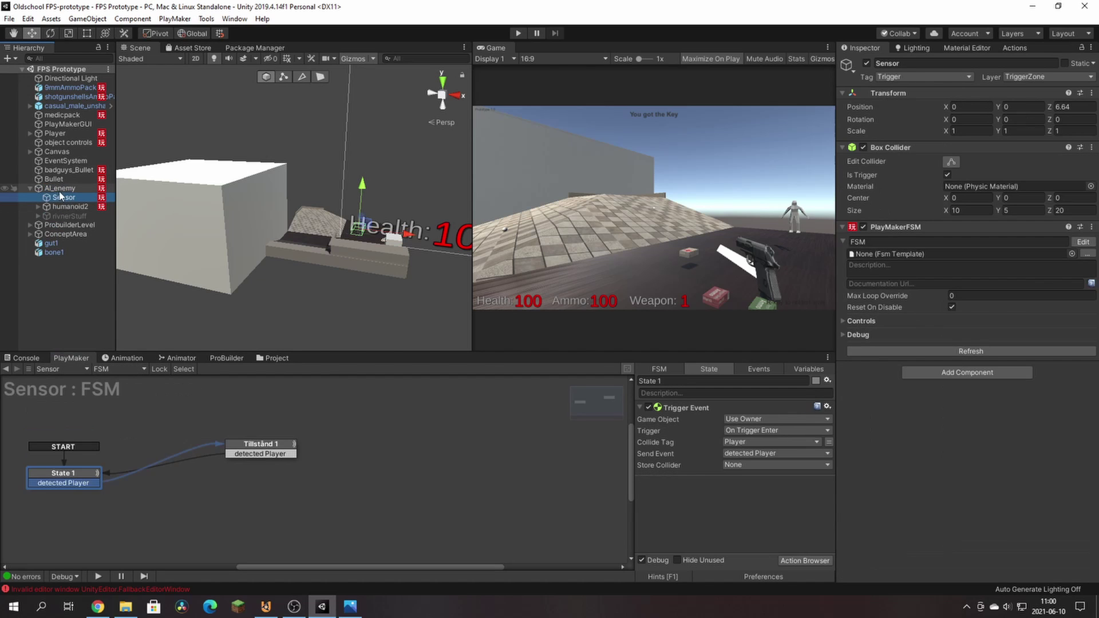
Return to the AI_enemy object and display its Health and death FSM.
{"action": "left_click", "coordinate": [60, 188]}
{"action": "left_click", "coordinate": [145, 370]}
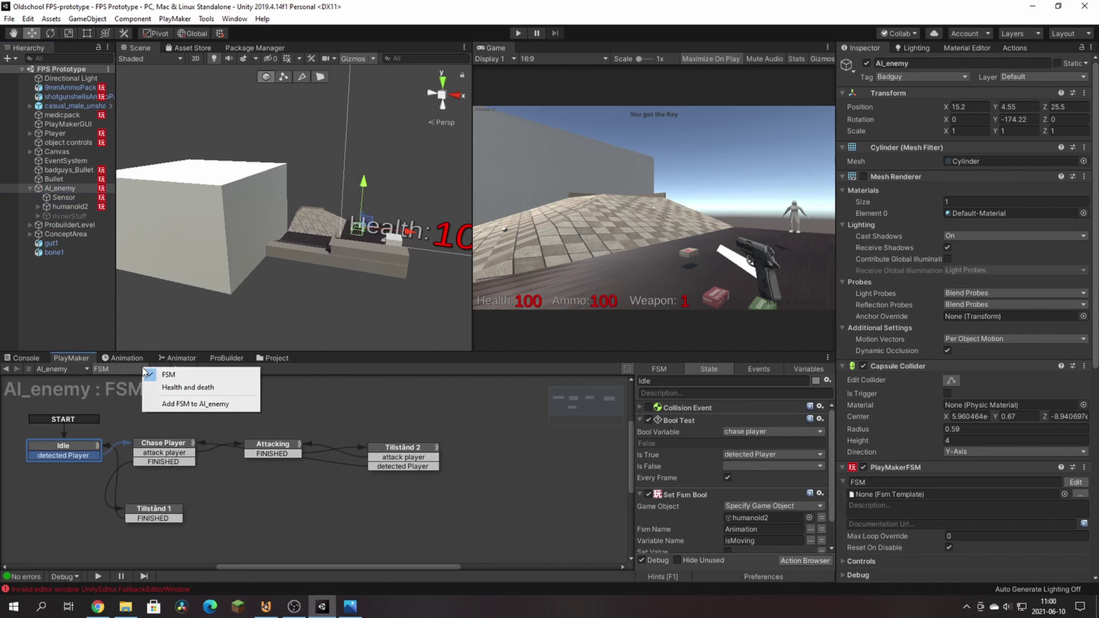
{"action": "left_click", "coordinate": [165, 388]}
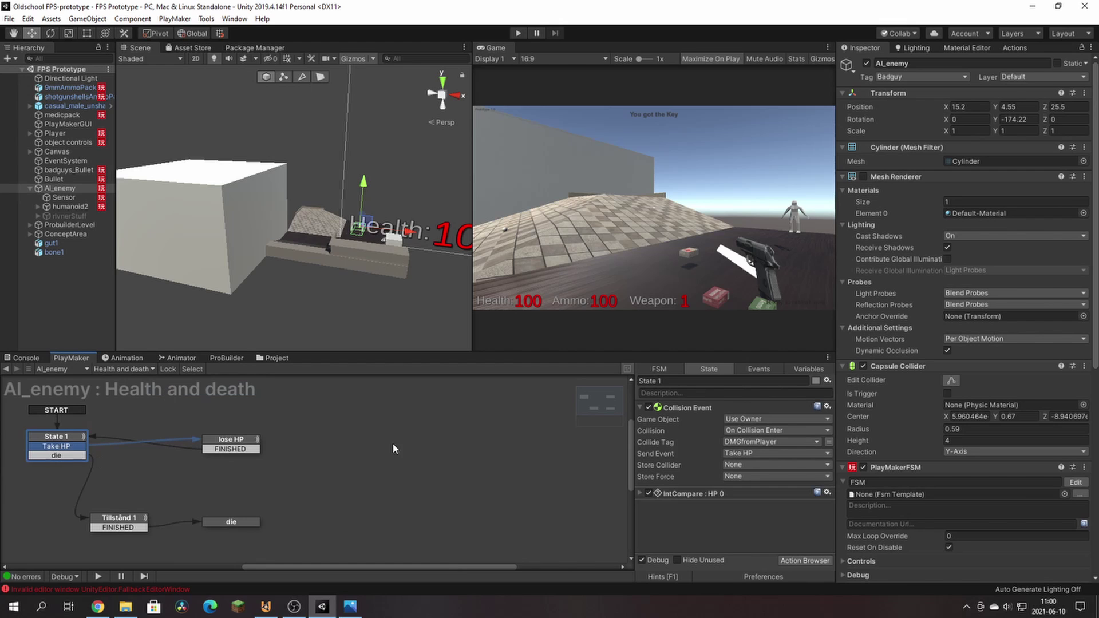
Inspect the lose HP state's actions and State 1's expanded Int Compare action in the enemy's Health and death FSM.
{"action": "left_click", "coordinate": [228, 440]}
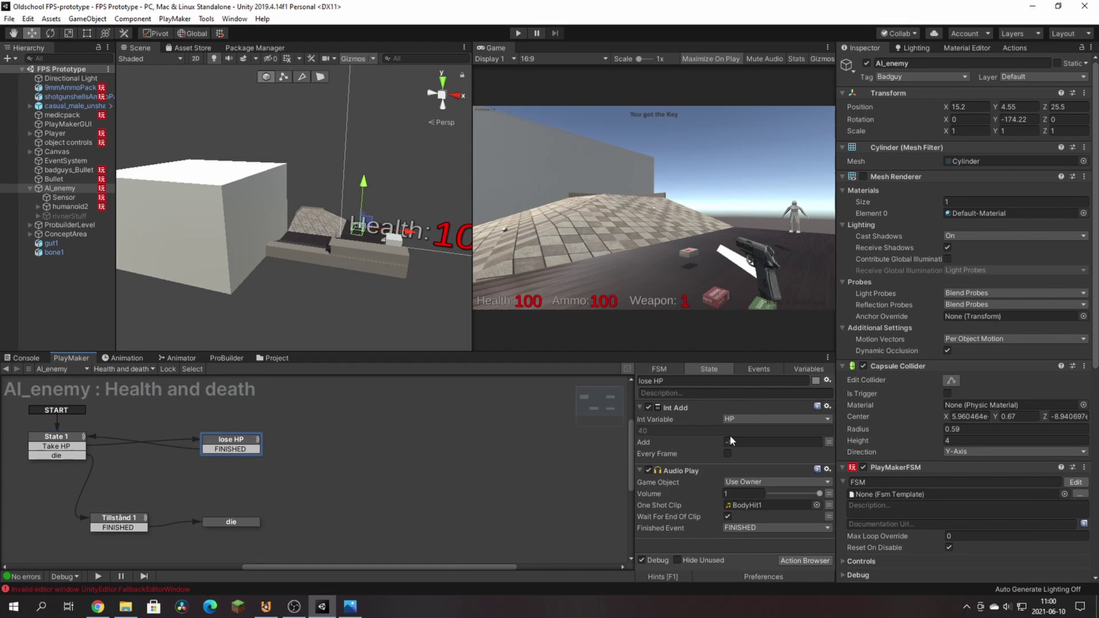
{"action": "key", "text": "Return"}
{"action": "left_click", "coordinate": [72, 445]}
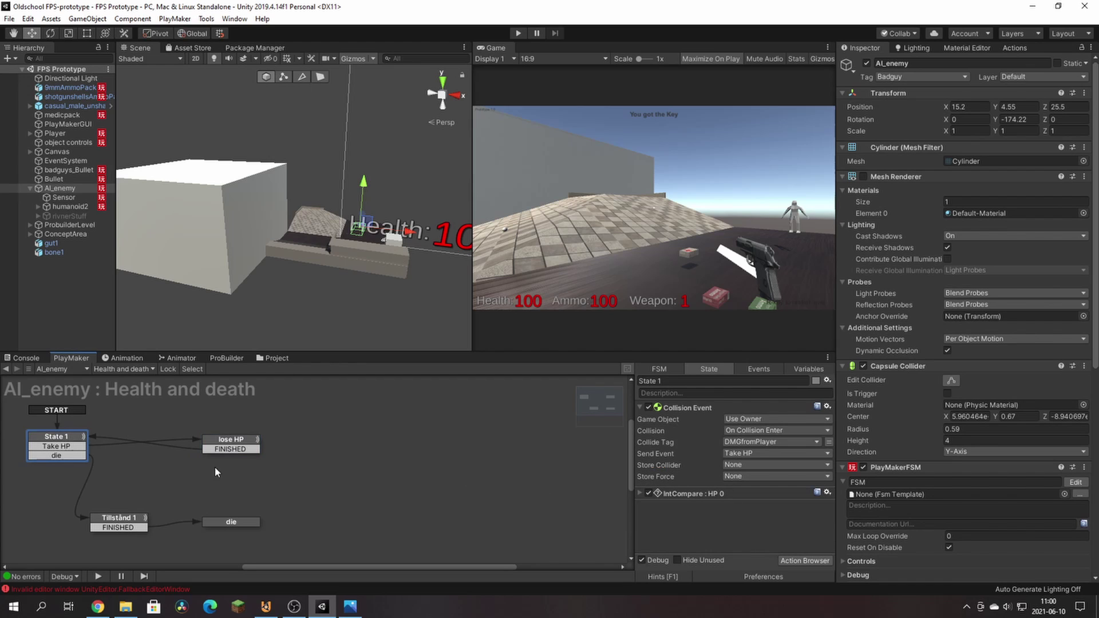
{"action": "left_click", "coordinate": [641, 494]}
{"action": "scroll", "coordinate": [700, 520], "scroll_direction": "down", "scroll_amount": 2}
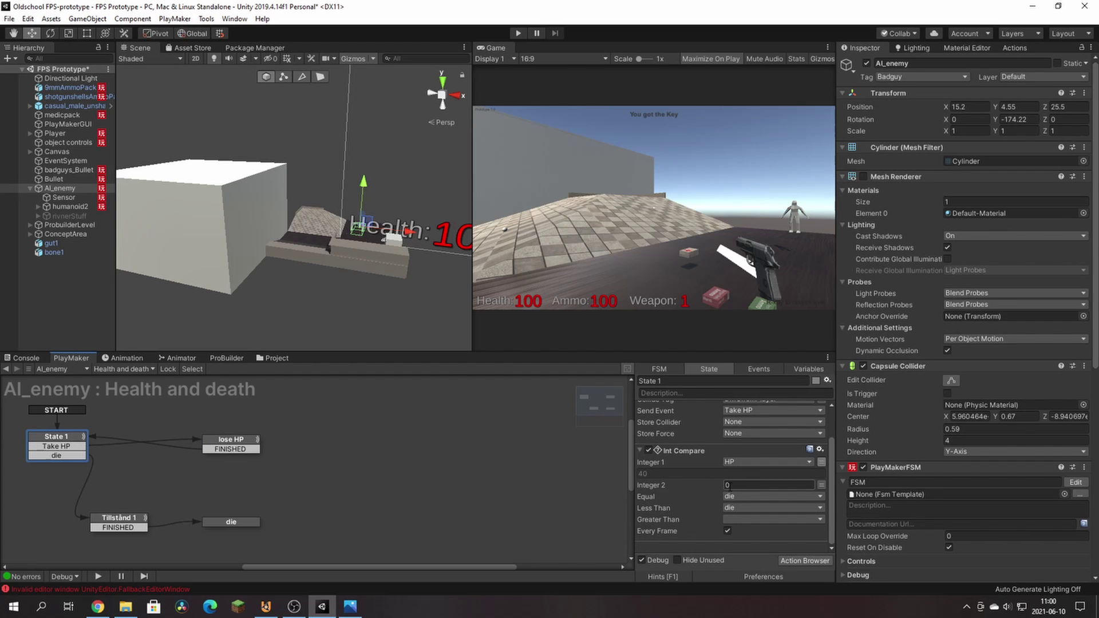
Examine the Tillstånd 1 state's Wait action and the die state's Create Object and Destroy Object actions.
{"action": "left_click", "coordinate": [116, 518]}
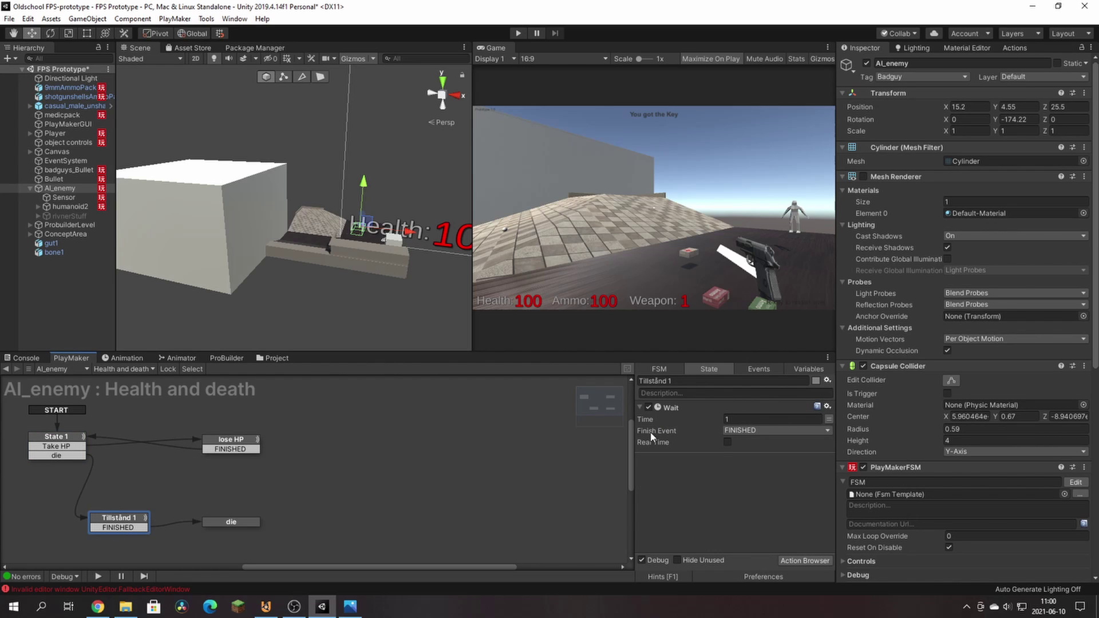
{"action": "left_click", "coordinate": [223, 524]}
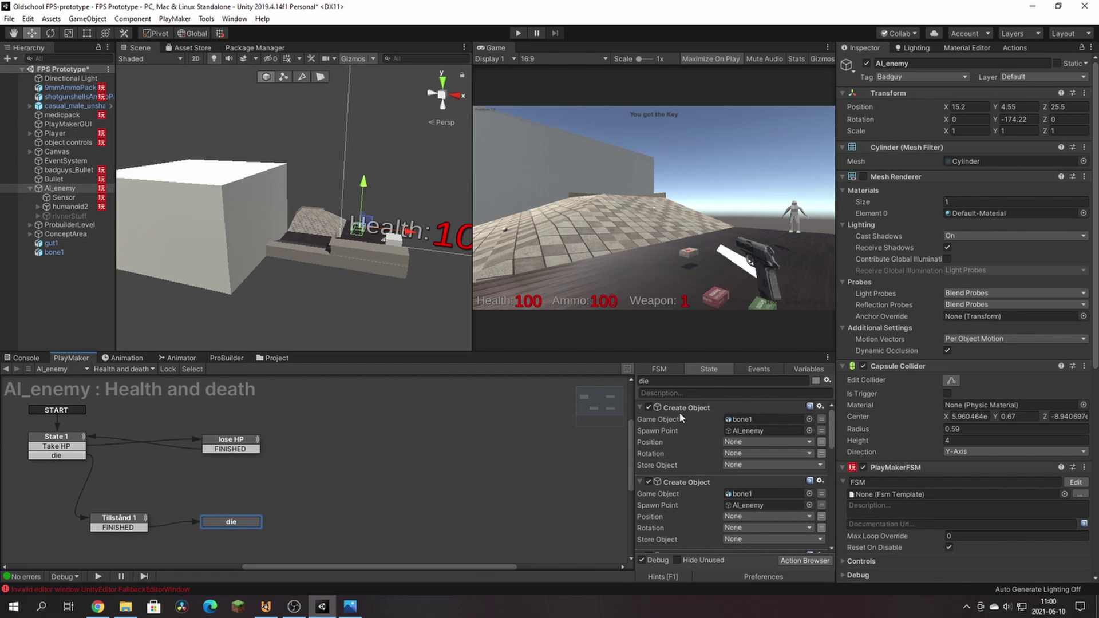
{"action": "scroll", "coordinate": [742, 482], "scroll_direction": "down", "scroll_amount": 1}
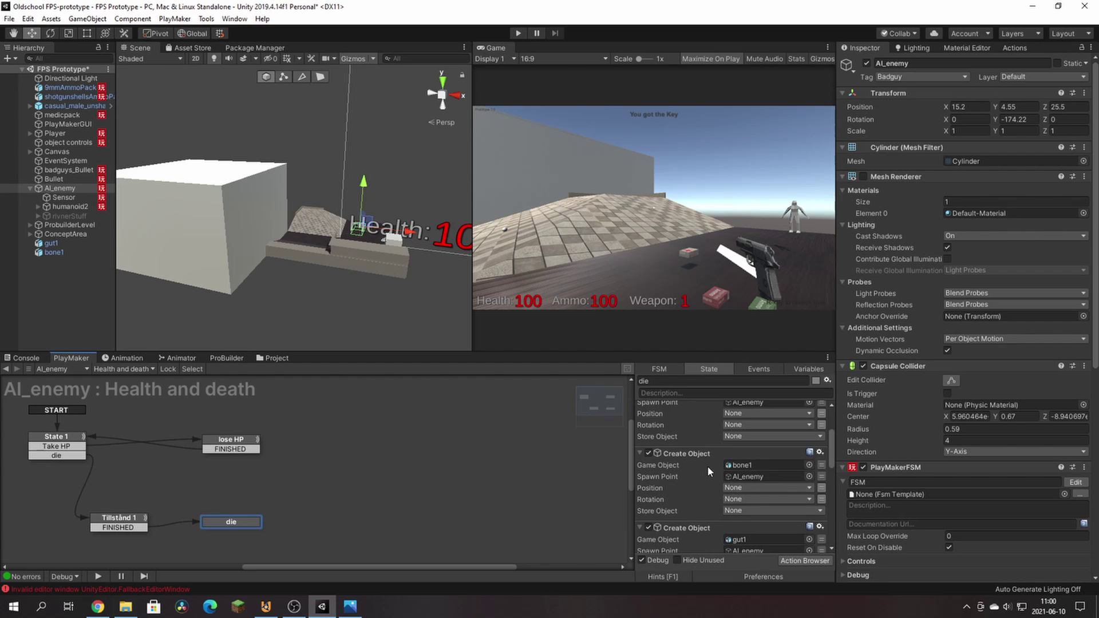
{"action": "scroll", "coordinate": [708, 472], "scroll_direction": "down", "scroll_amount": 2}
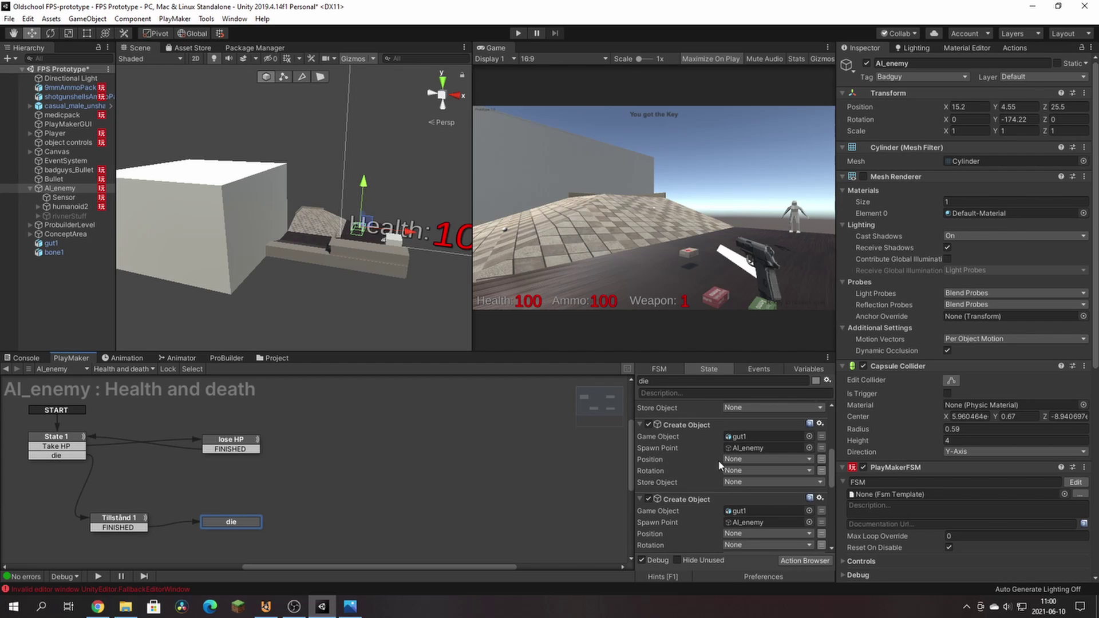
{"action": "scroll", "coordinate": [707, 476], "scroll_direction": "down", "scroll_amount": 3}
{"action": "scroll", "coordinate": [709, 483], "scroll_direction": "down", "scroll_amount": 3}
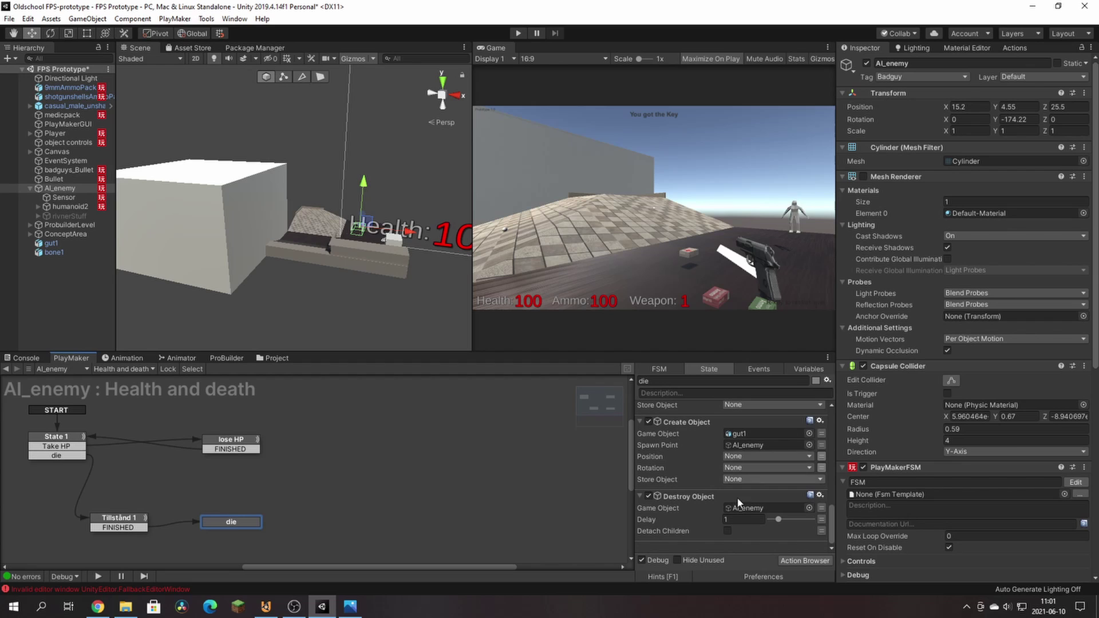
{"action": "scroll", "coordinate": [703, 455], "scroll_direction": "up", "scroll_amount": 3}
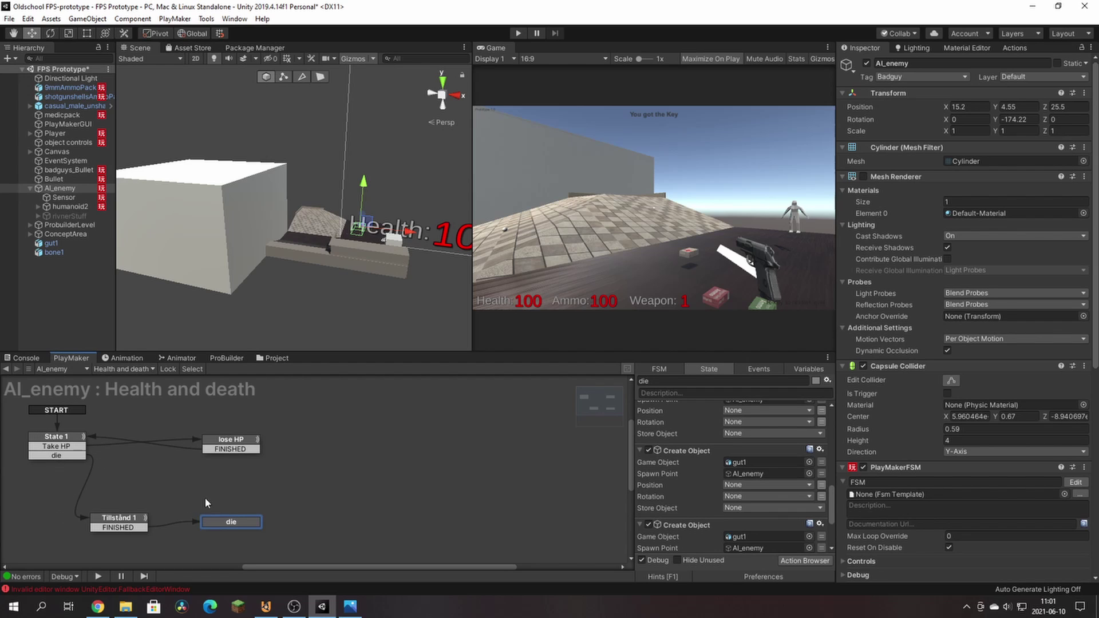
{"action": "scroll", "coordinate": [722, 520], "scroll_direction": "down", "scroll_amount": 3}
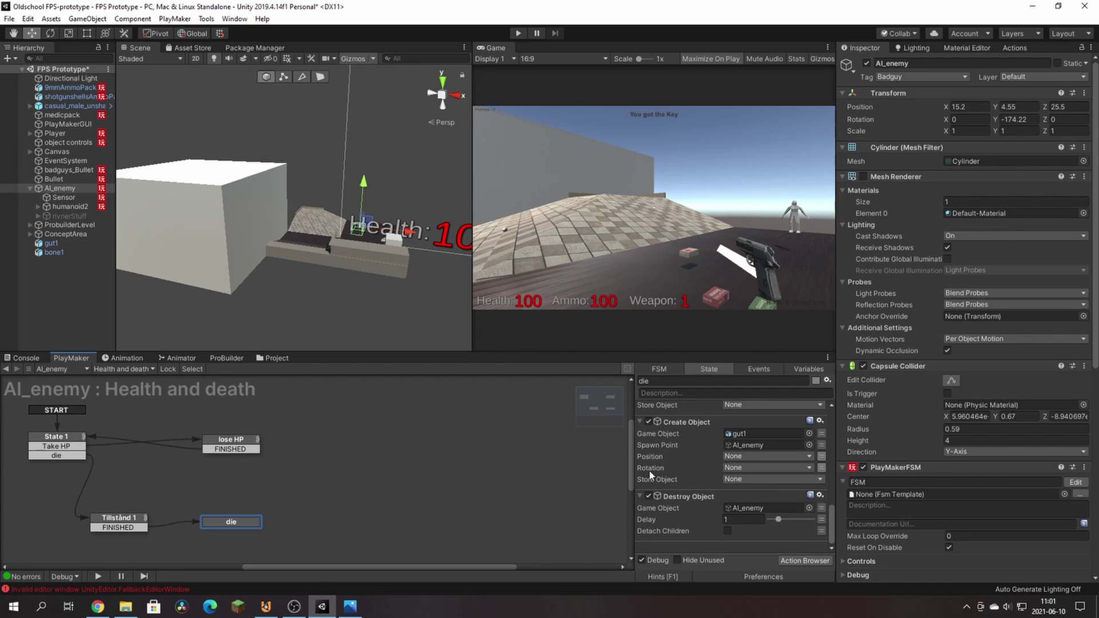